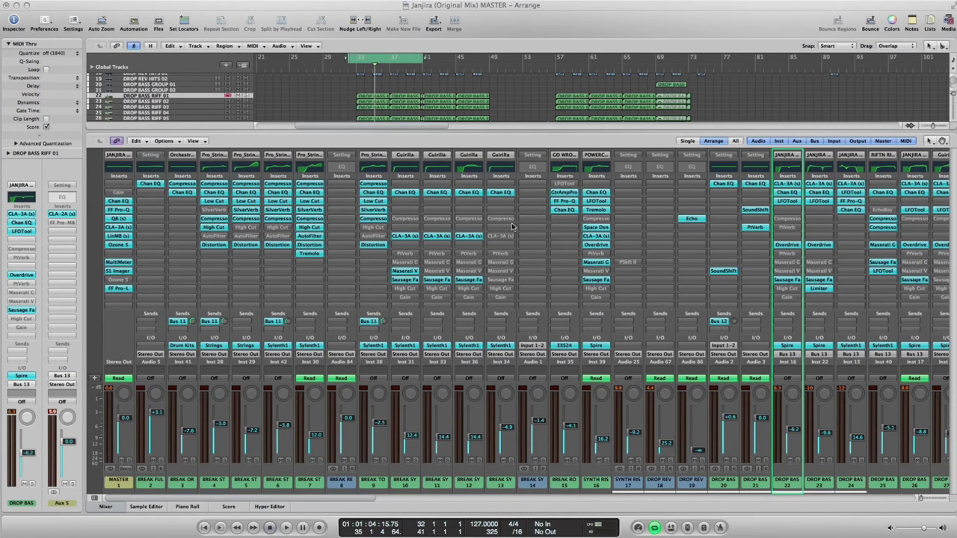
- Look through the mixer's channel strips from the break channels across the drop bass channels to the drop hits and drums
drag(353, 498, 426, 501)
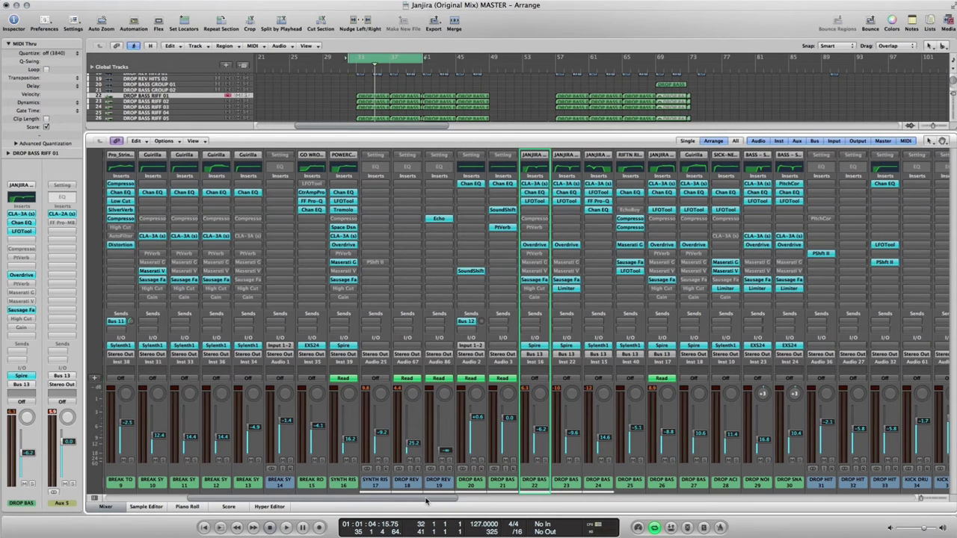
drag(427, 501, 459, 501)
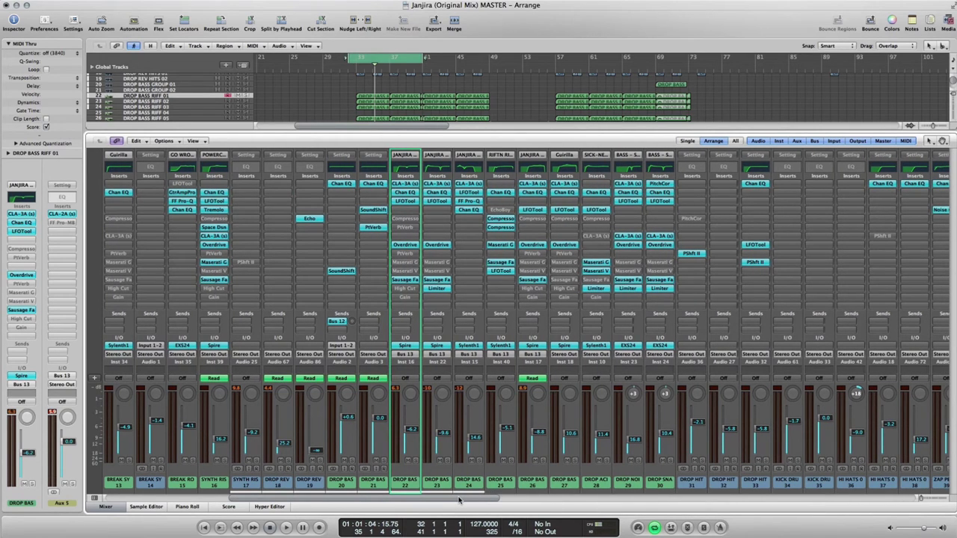
drag(459, 501, 487, 500)
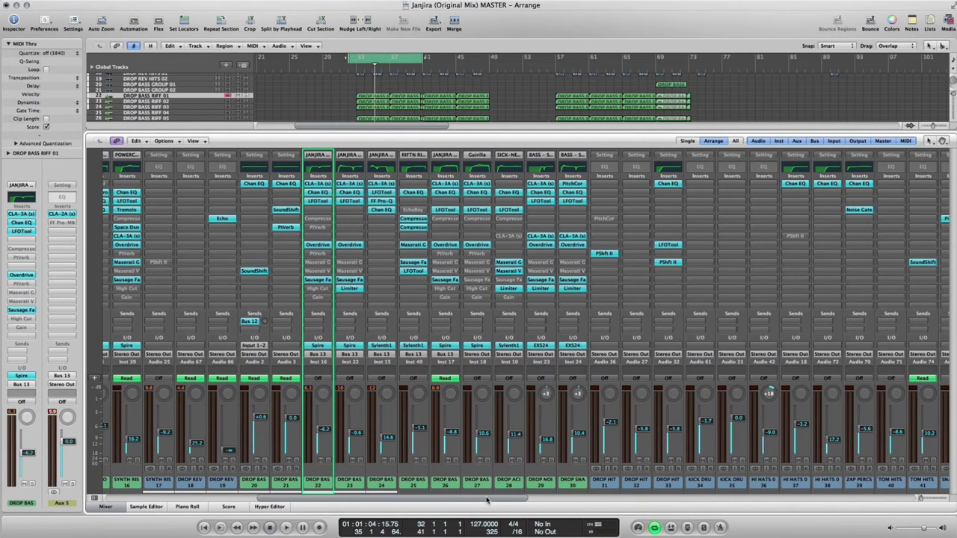
drag(487, 501, 508, 501)
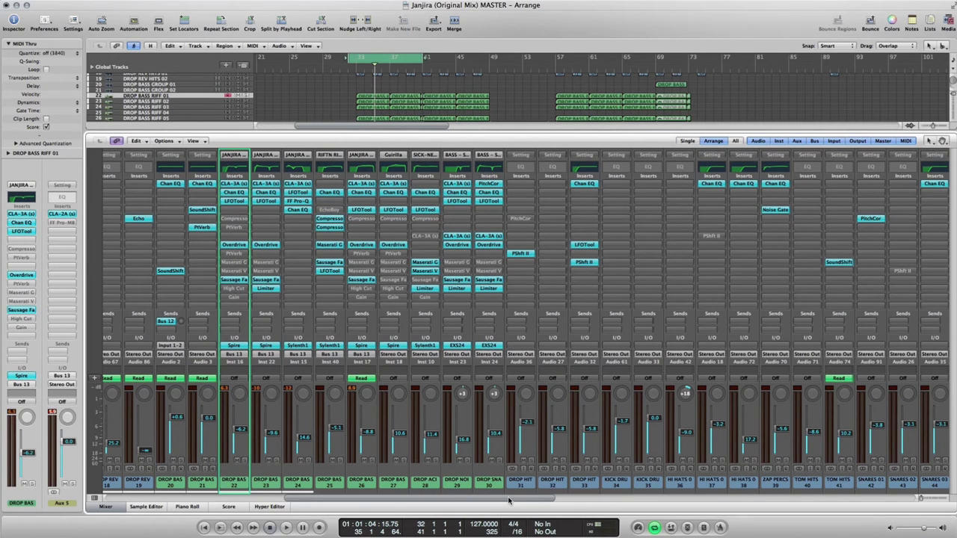
drag(509, 501, 518, 501)
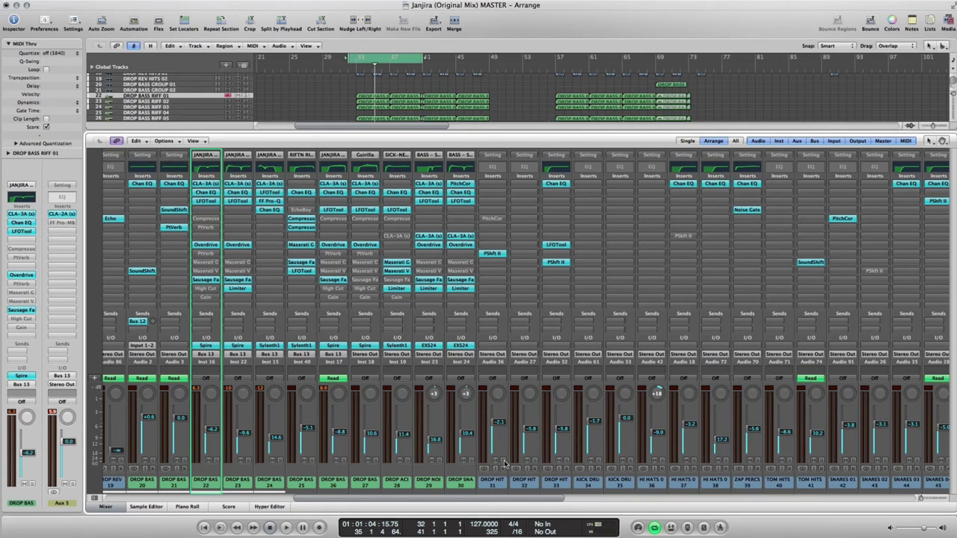
drag(484, 499, 464, 501)
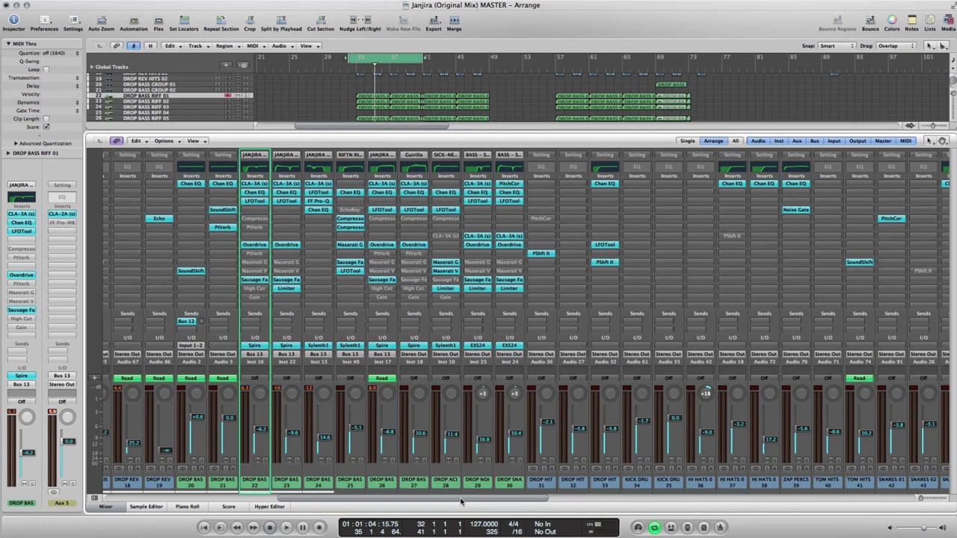
drag(461, 502, 464, 503)
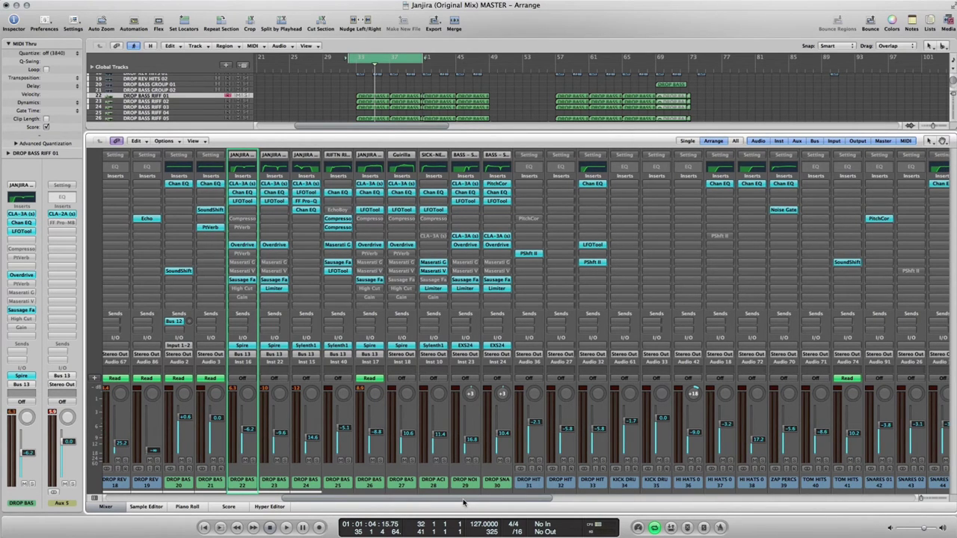
drag(464, 503, 460, 502)
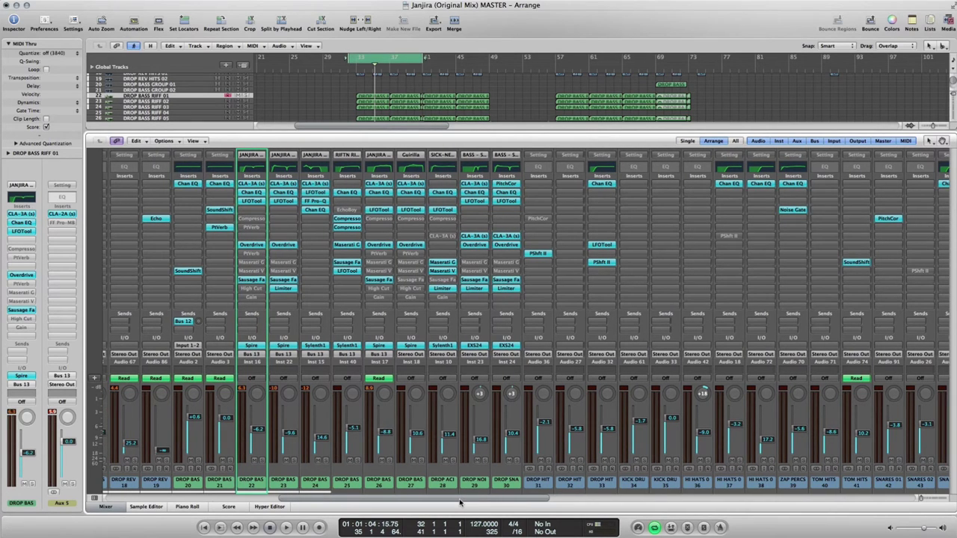
drag(460, 502, 455, 503)
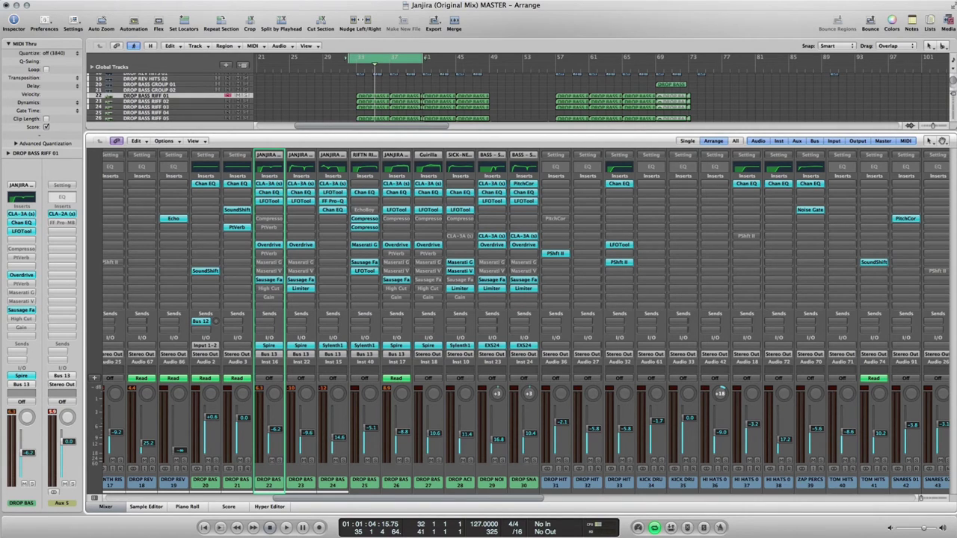
- Open the CLA-3A compressor on the DROP BASS RIFF 01 channel and move its window clear of the bass channel strips
click(274, 185)
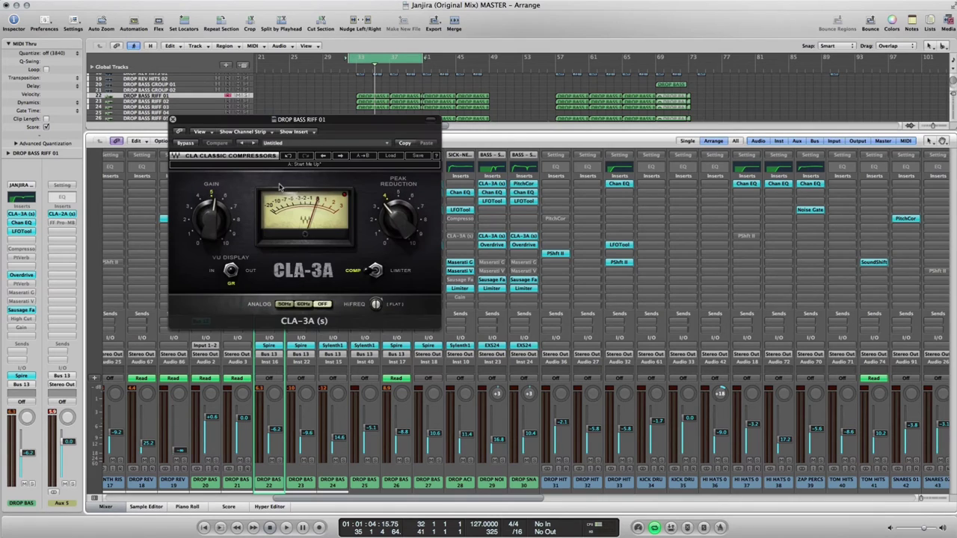
drag(335, 121, 468, 176)
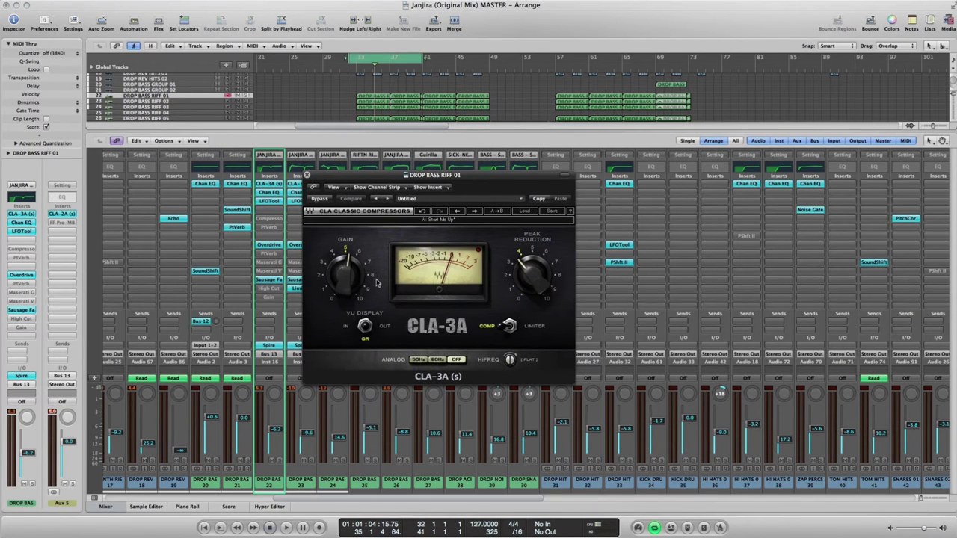
mouse_move(531, 278)
mouse_move(332, 279)
drag(353, 177, 475, 200)
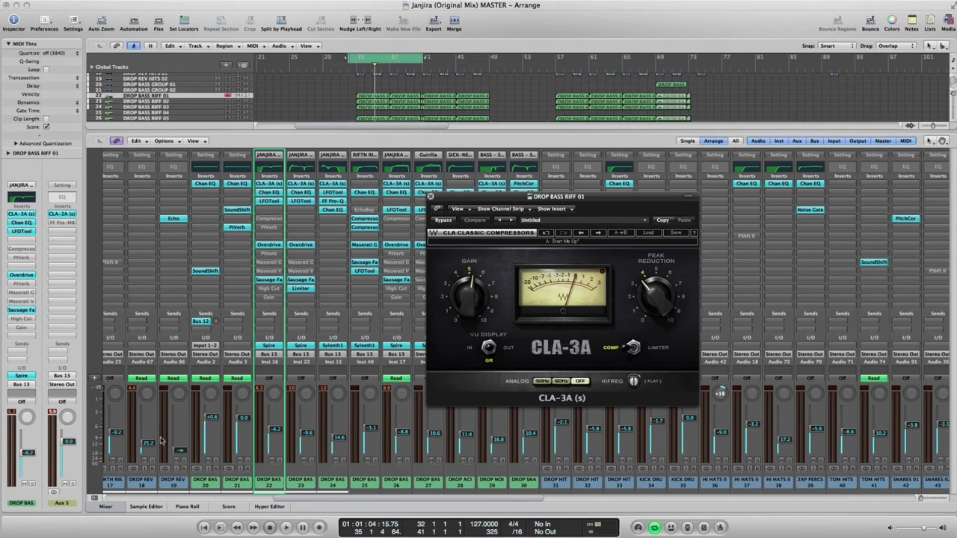
- Hide the mixer and compressor window, enlarge the drop section in the arrangement, and play it back
click(109, 509)
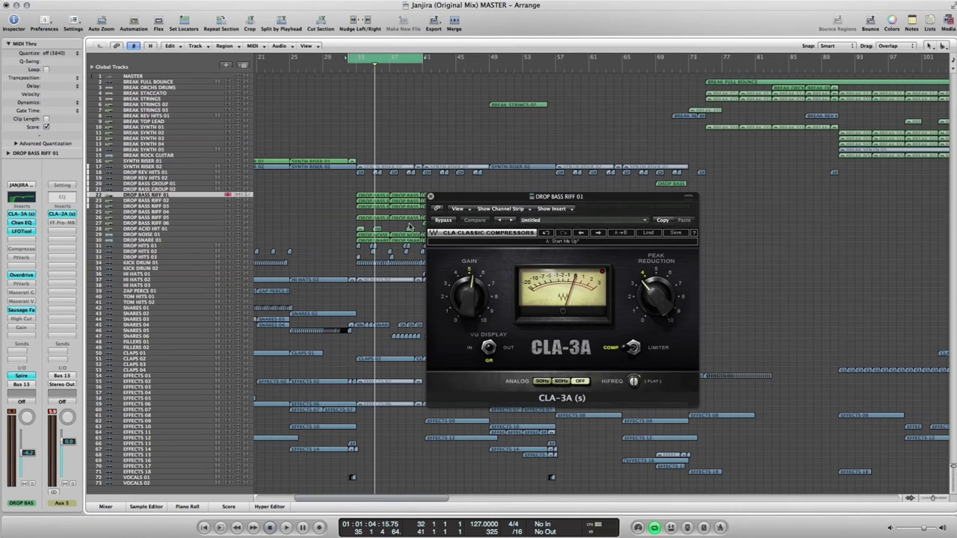
click(946, 500)
click(430, 196)
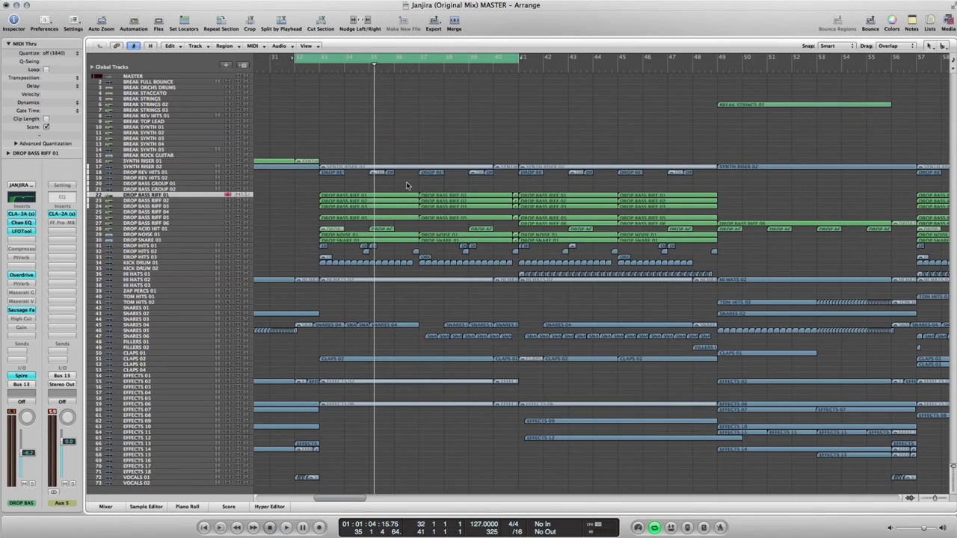
key(space)
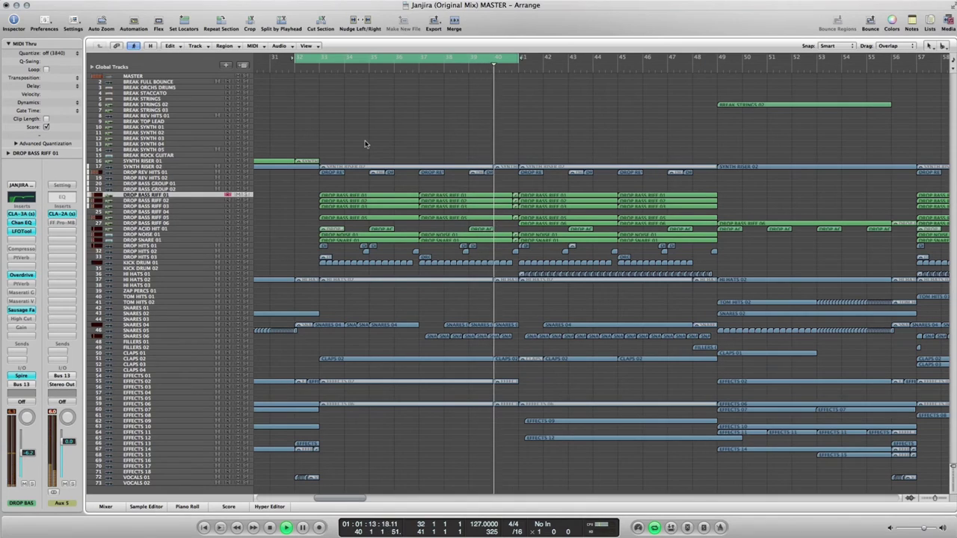
key(space)
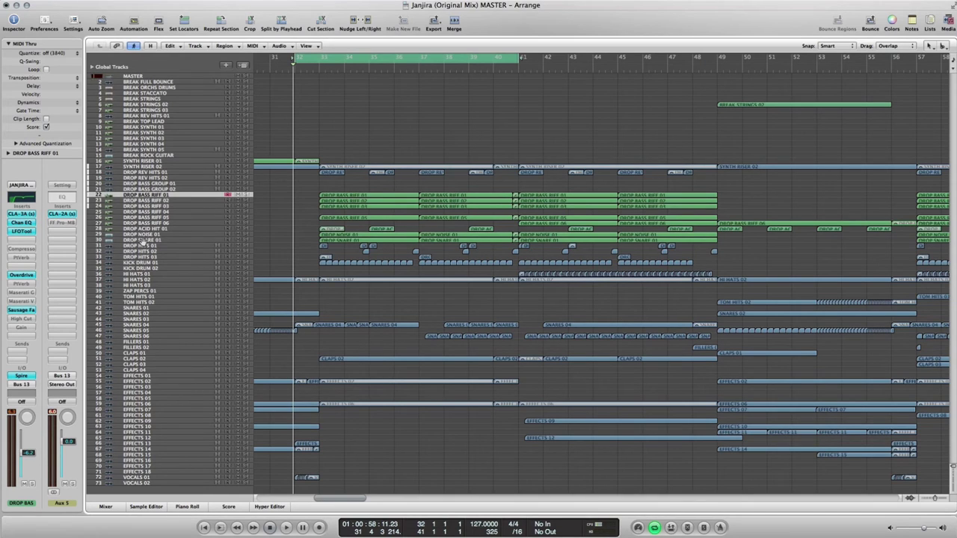
- Select the DROP BASS RIFF 01 track and solo its channel in the mixer
click(171, 202)
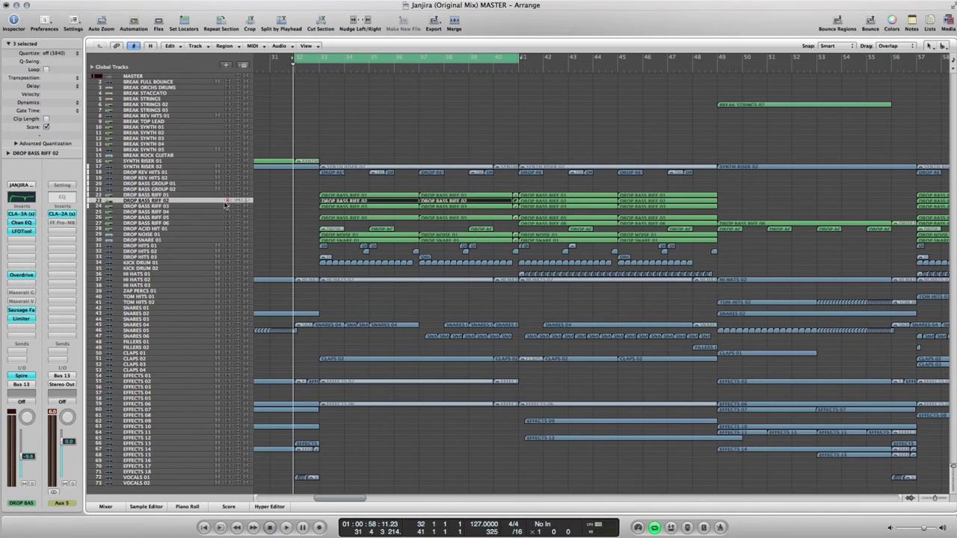
click(172, 206)
click(178, 195)
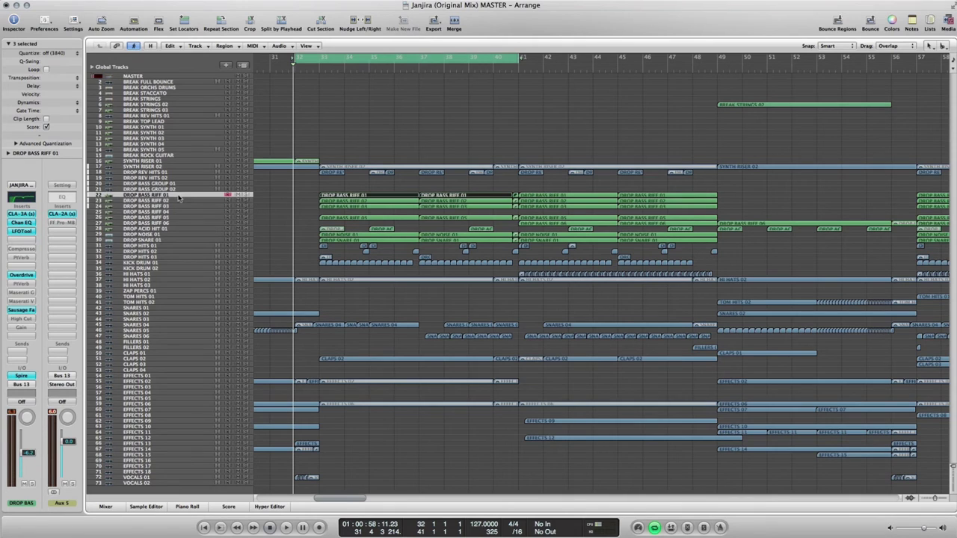
click(106, 507)
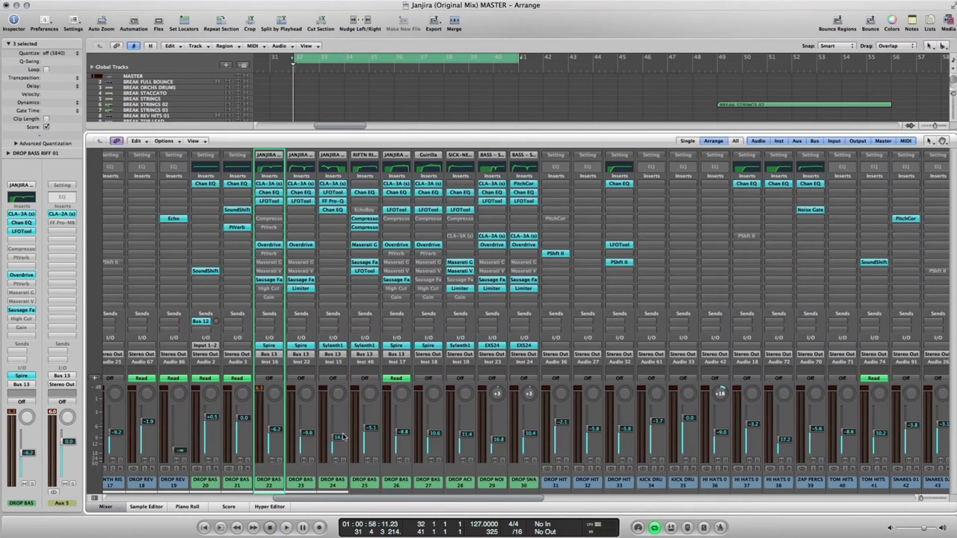
drag(327, 498, 312, 501)
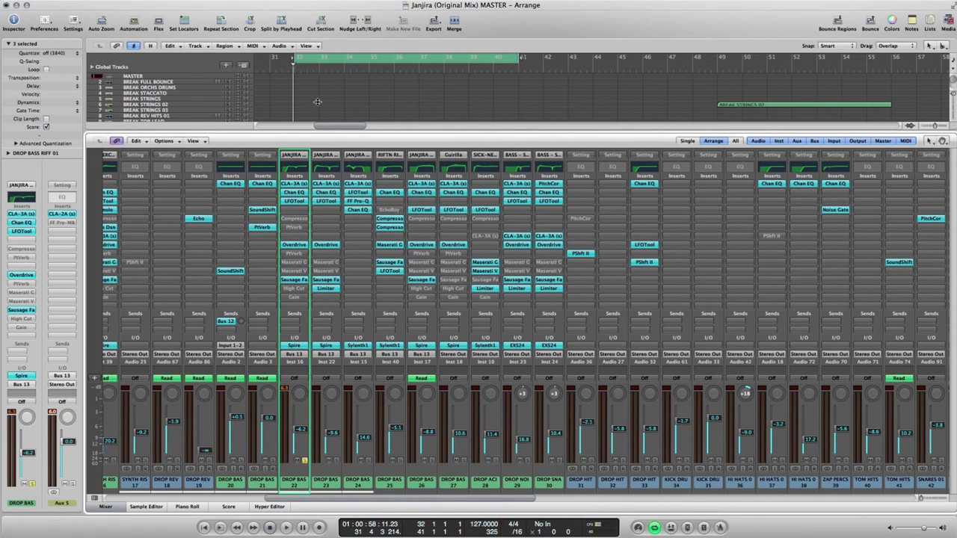
- Select mixer channels 22 to 26 and check the Aux 5 channel that receives their Bus 13 output
mouse_move(331, 133)
mouse_down()
mouse_move(340, 230)
mouse_move(329, 231)
mouse_move(322, 137)
mouse_up()
scroll(322, 98, down, 5)
drag(321, 96, 457, 127)
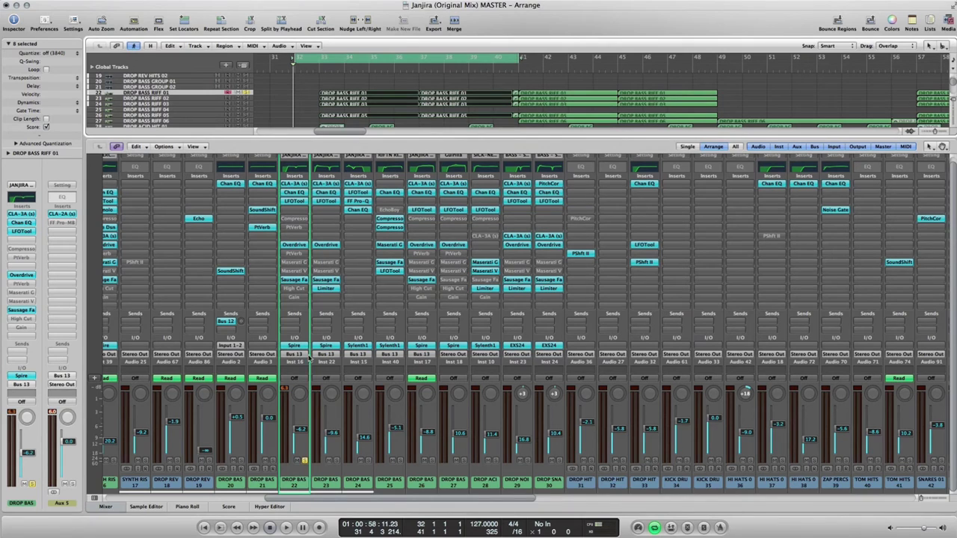
drag(295, 481, 410, 482)
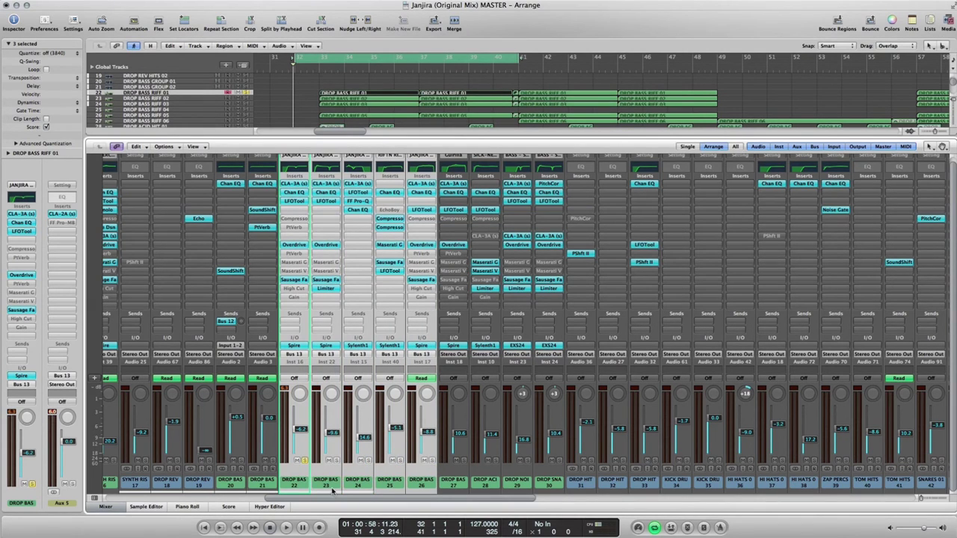
drag(329, 499, 762, 495)
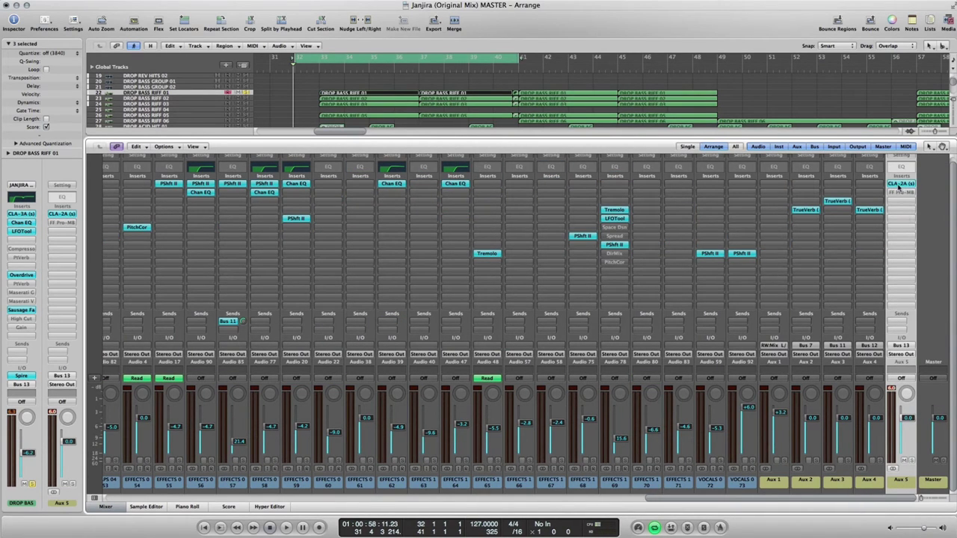
drag(671, 502, 313, 512)
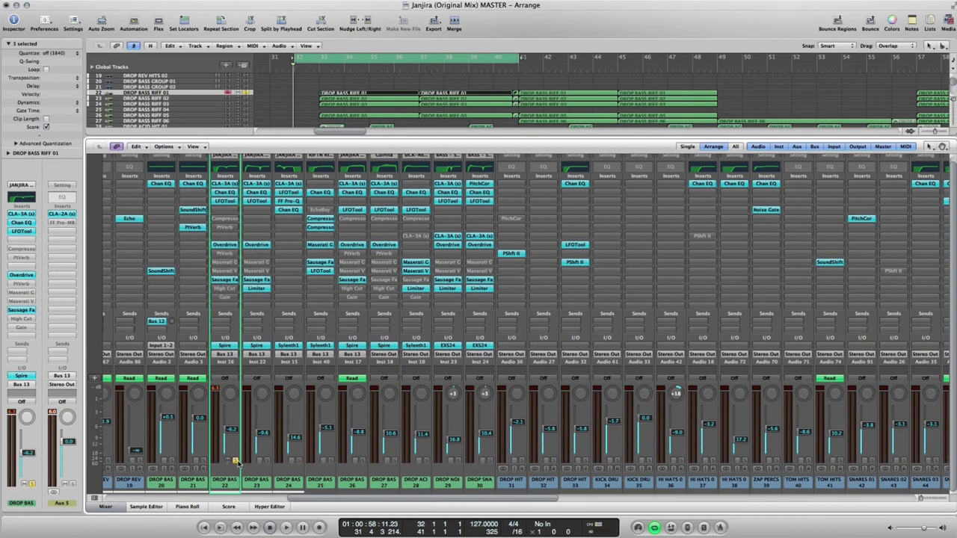
- Open the CLA-3A compressor on DROP BASS RIFF 01 and loop playback from bar 33
click(224, 184)
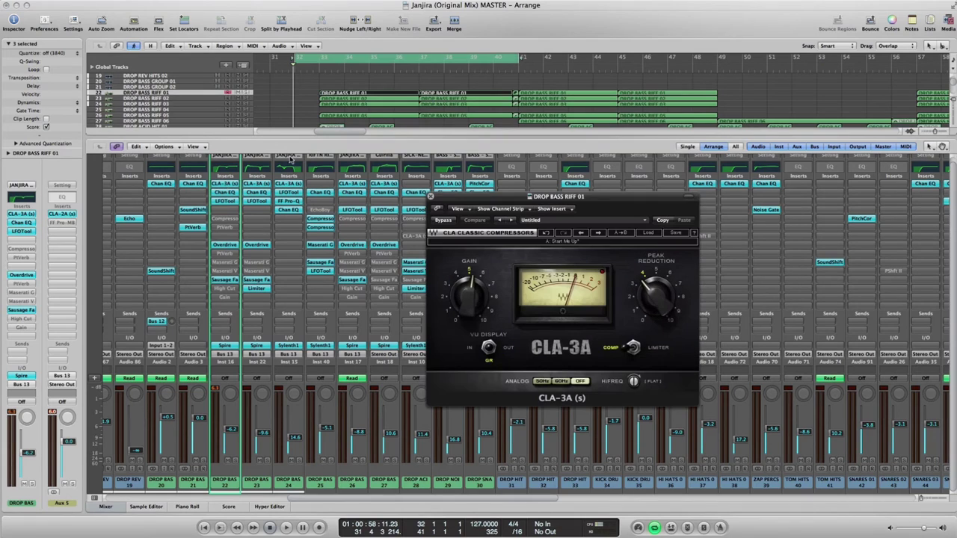
drag(295, 60, 319, 60)
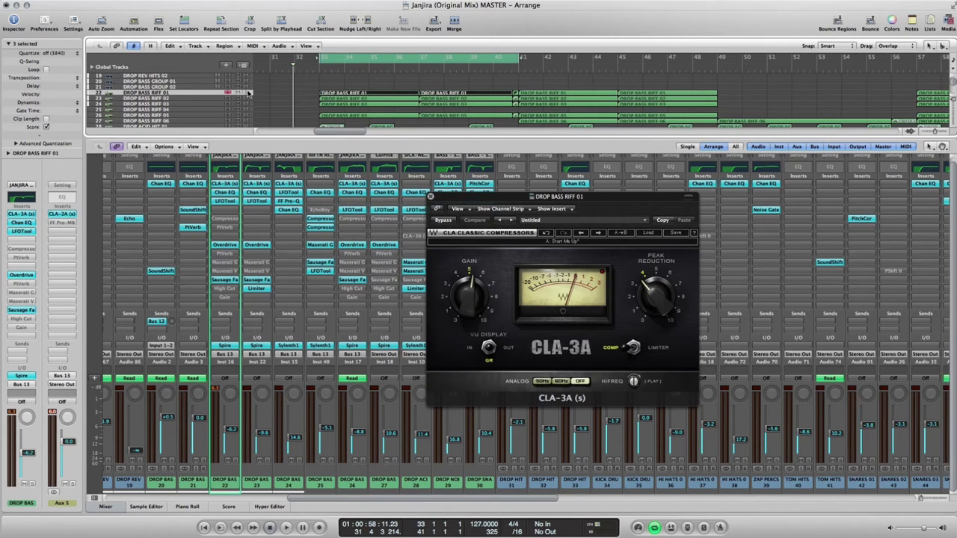
key(space)
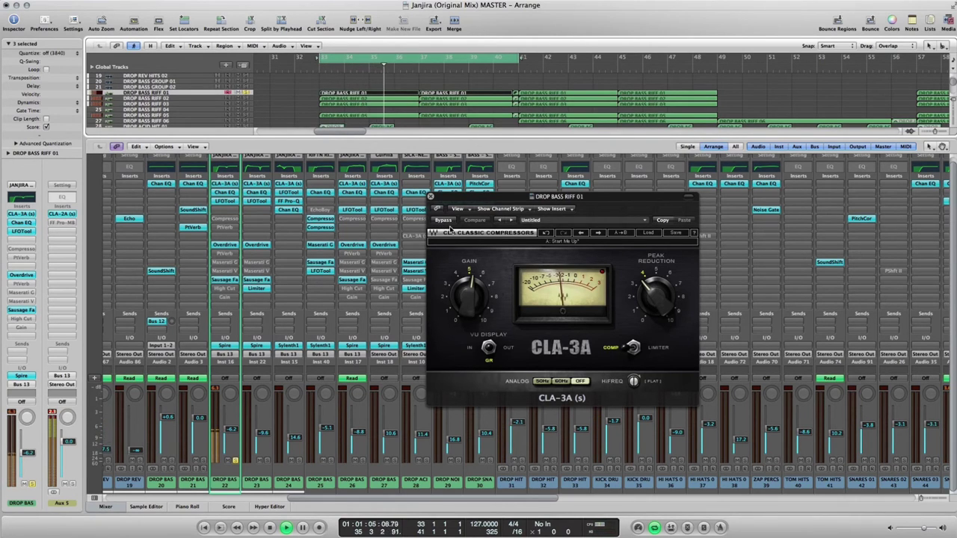
- Bypass and re-enable the CLA-3A compressor twice during playback to compare the bass riff with and without compression
click(444, 221)
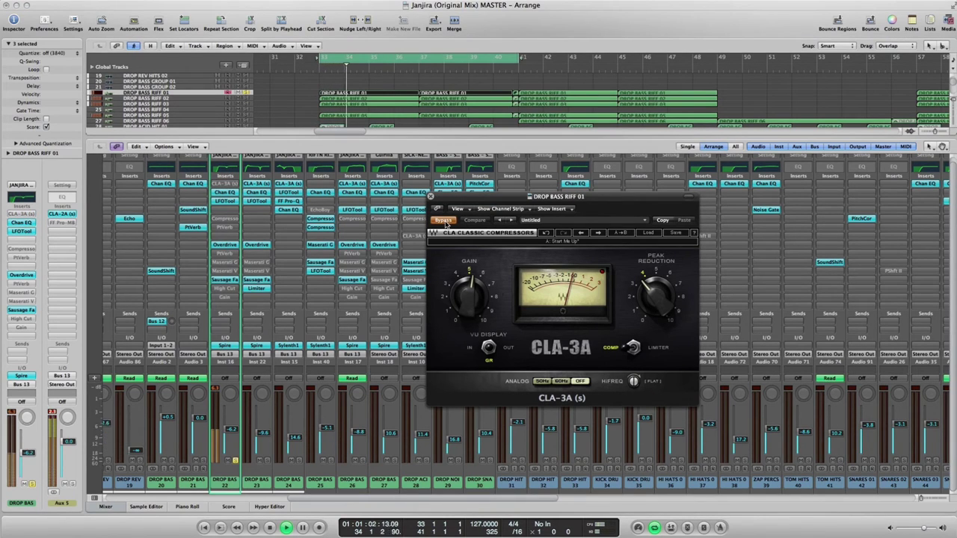
click(444, 222)
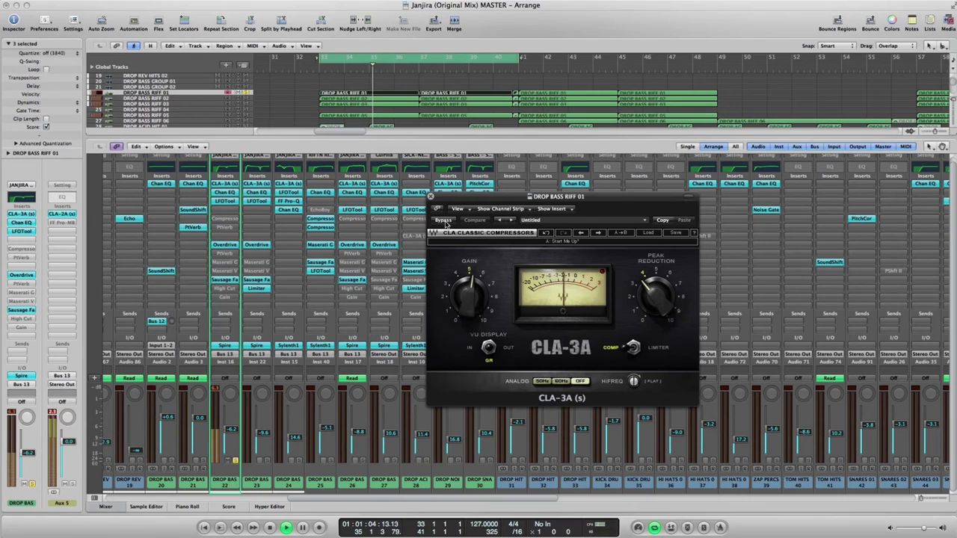
click(444, 222)
click(444, 221)
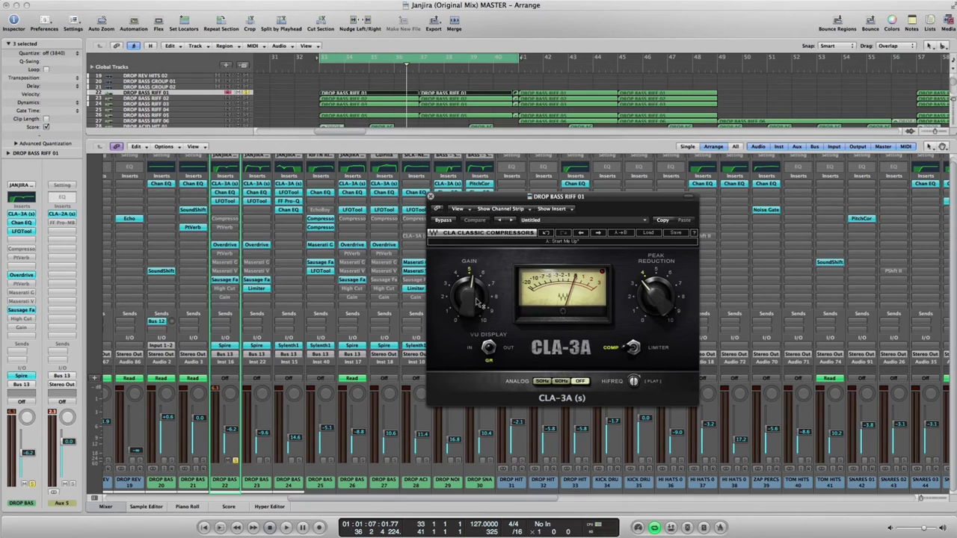
- Set the CLA-3A's Gain to about 5 and its Peak Reduction to about 3.7
mouse_move(468, 302)
drag(480, 290, 481, 283)
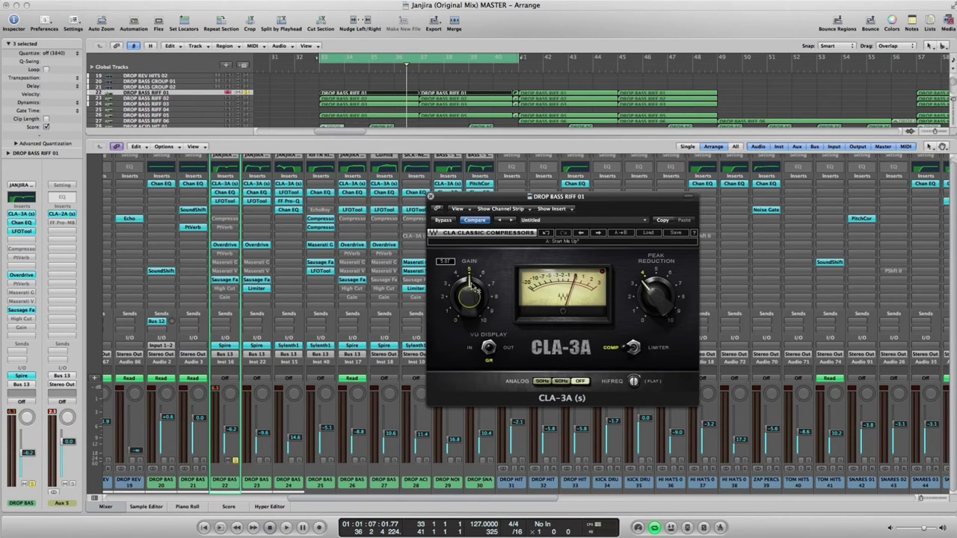
drag(634, 280, 652, 281)
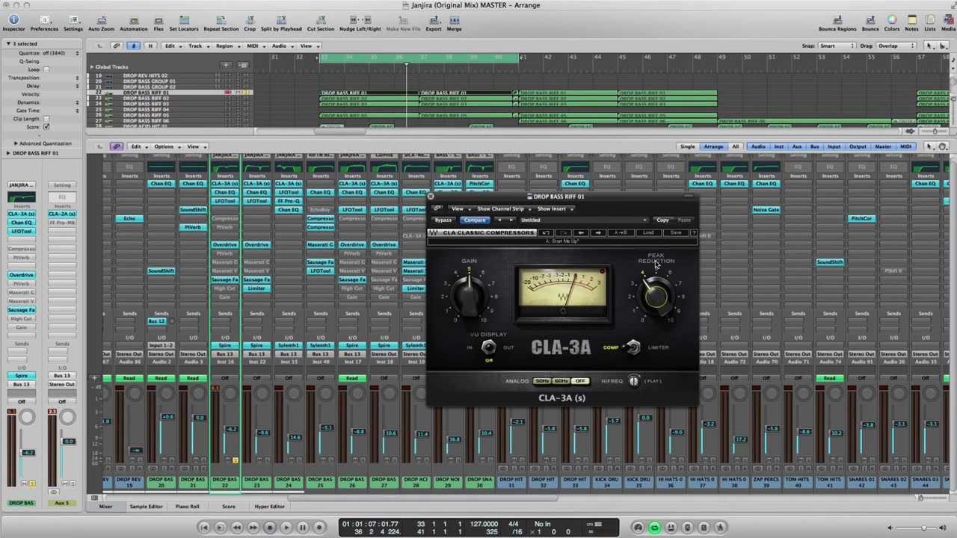
drag(647, 297, 647, 278)
drag(451, 196, 458, 194)
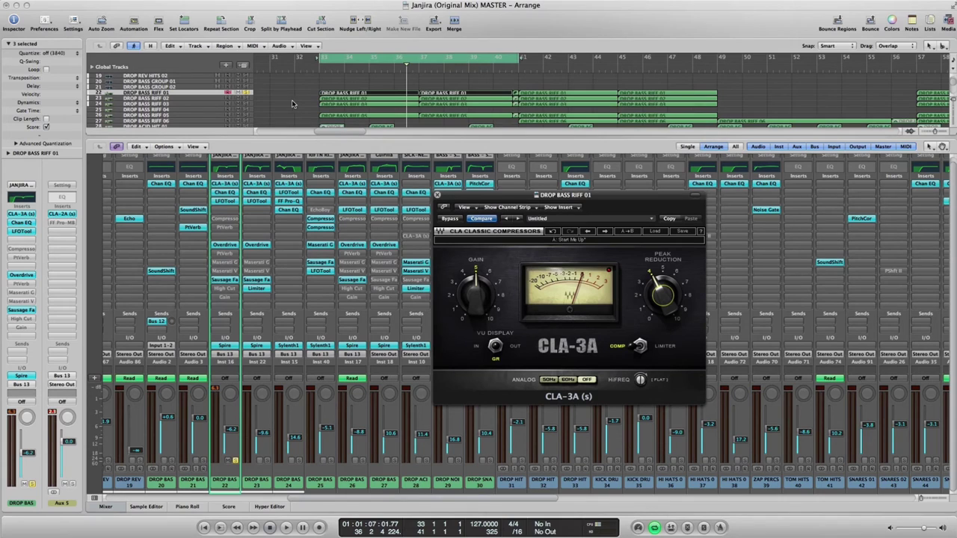
- Play the loop repeatedly to check the CLA-3A's gain reduction on DROP BASS RIFF 01 at its current Peak Reduction setting
key(space)
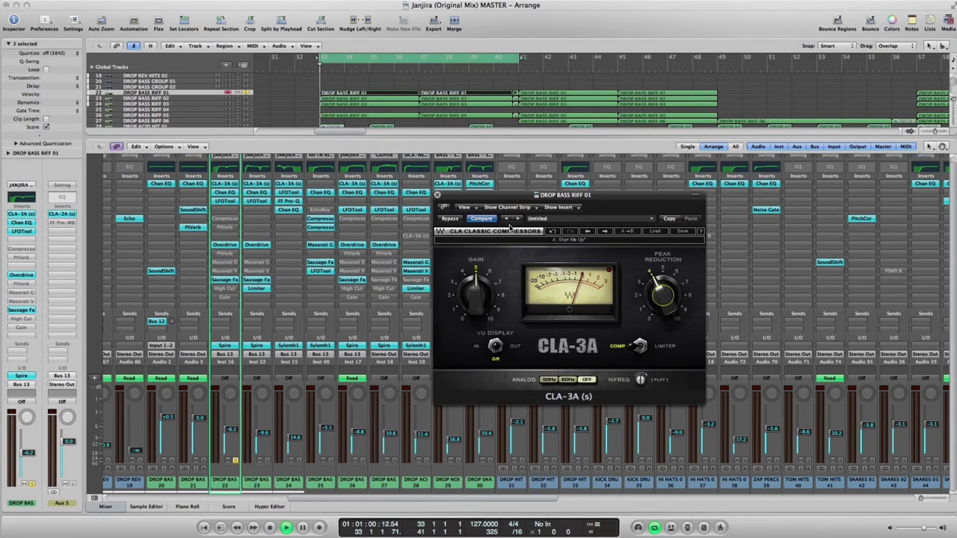
click(653, 297)
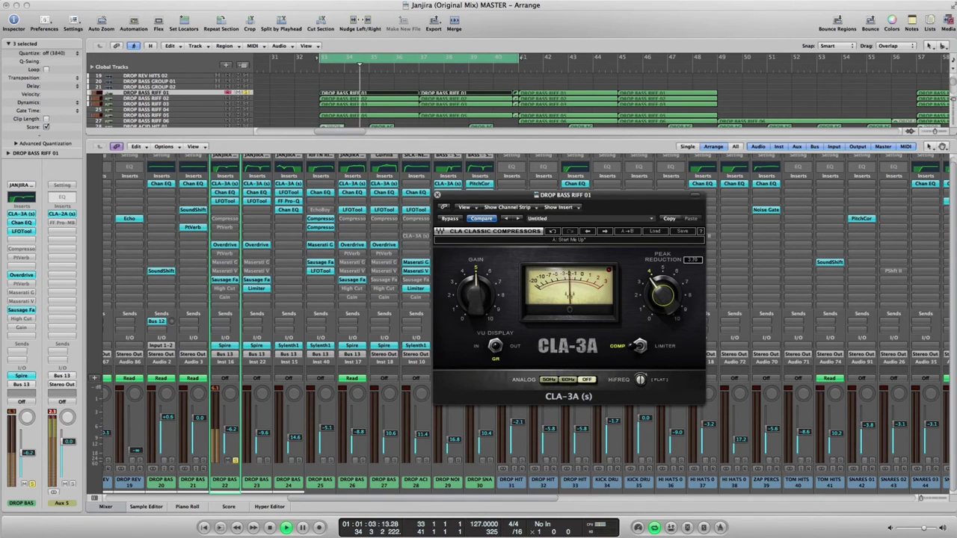
drag(661, 294, 662, 288)
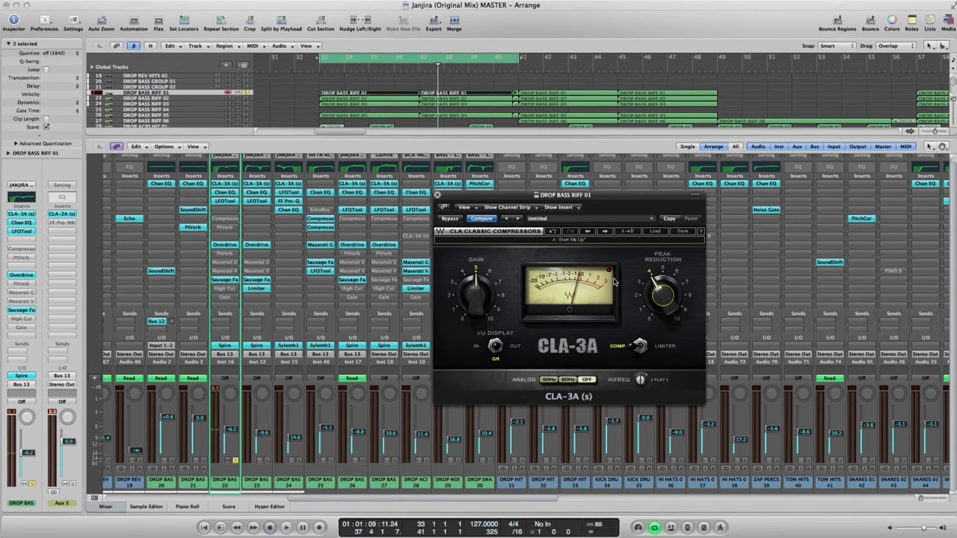
drag(662, 294, 662, 284)
click(227, 462)
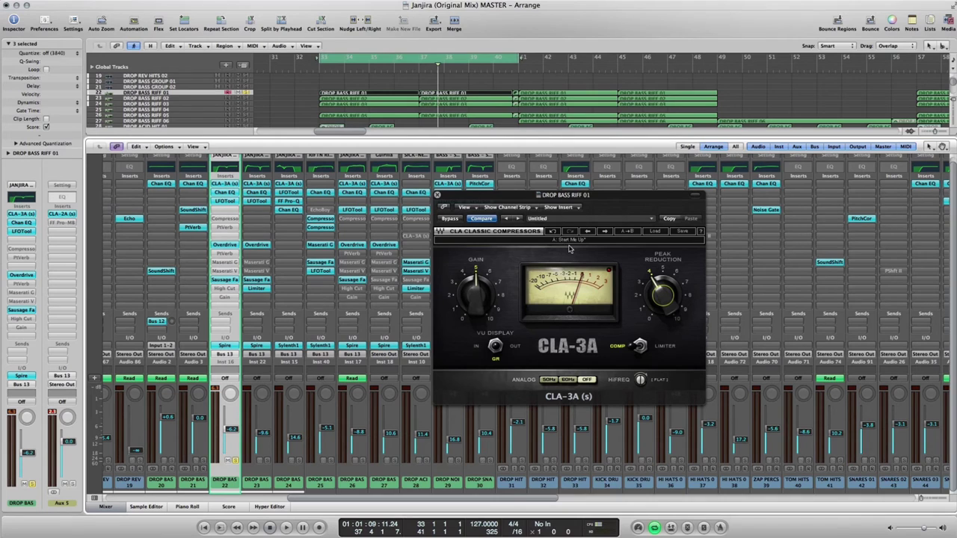
key(space)
click(663, 290)
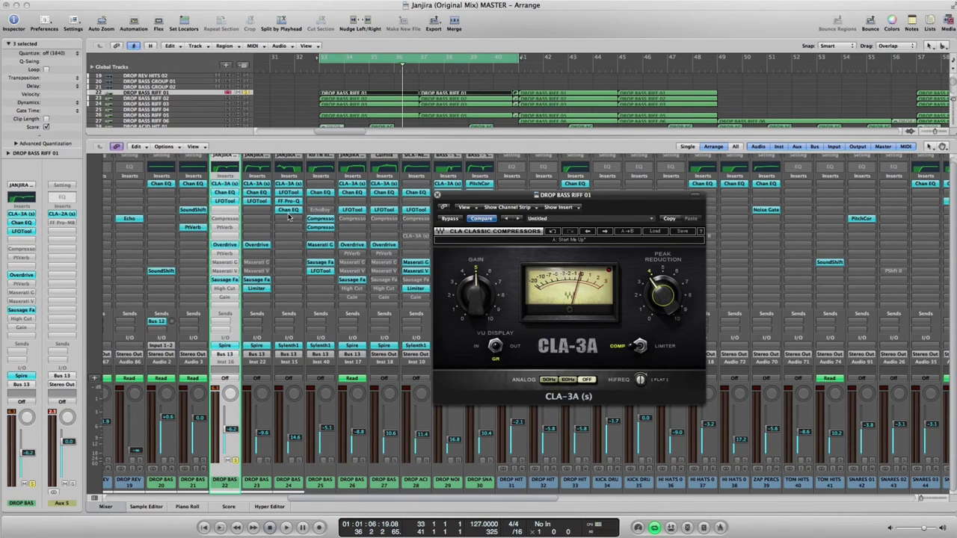
- Solo DROP BASS RIFF 02, open its CLA-3A compressor, and play the loop to examine its Gain setting and gain reduction
click(263, 441)
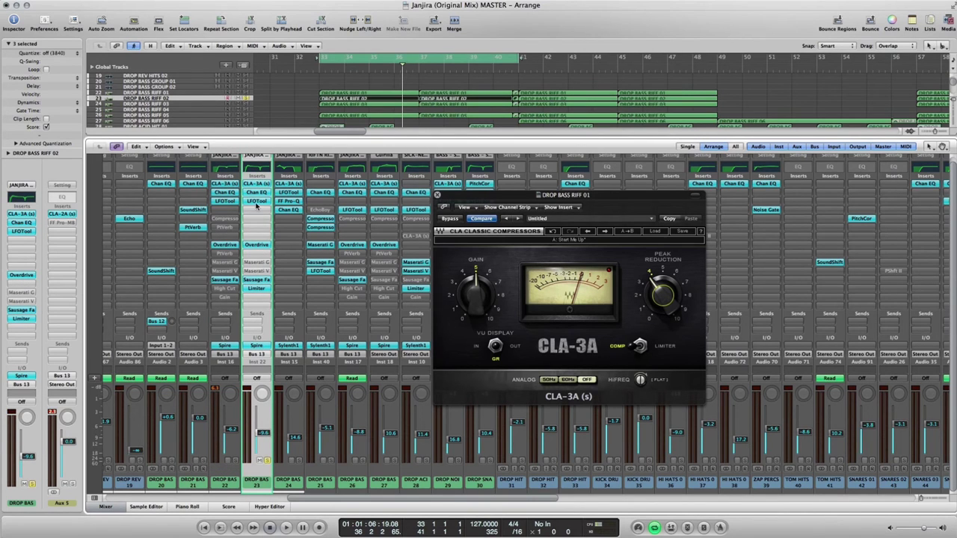
click(256, 184)
drag(199, 46, 602, 198)
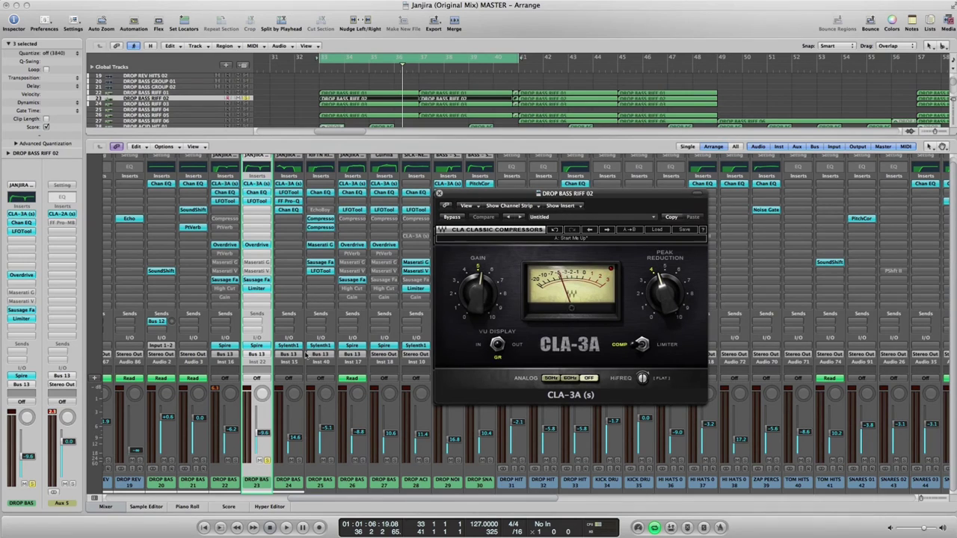
key(space)
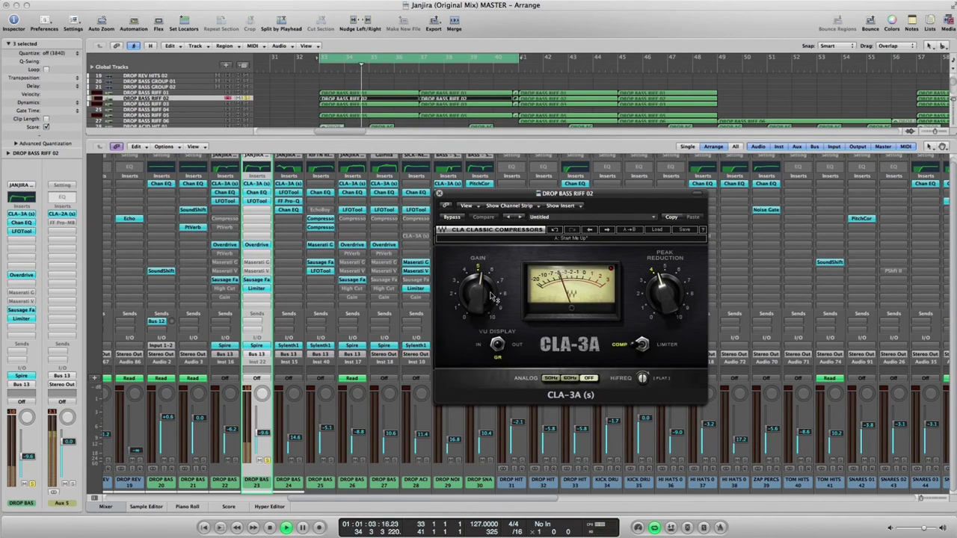
mouse_move(493, 298)
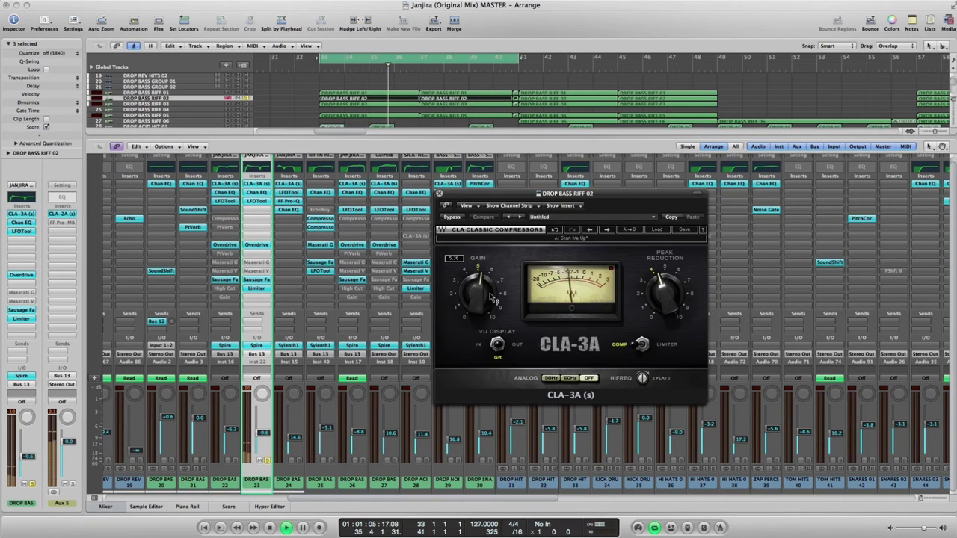
key(space)
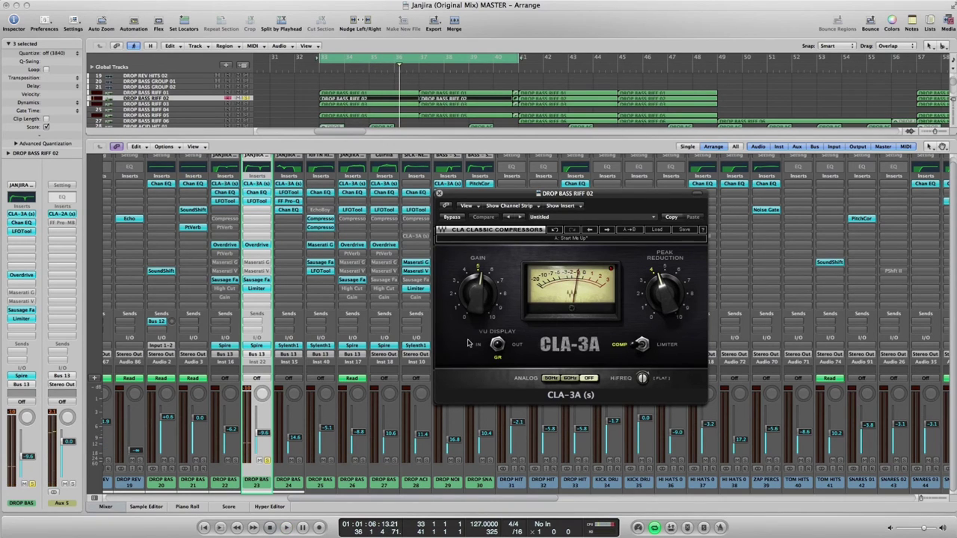
- Solo DROP BASS RIFF 03 and show its CLA-3A compressor, closing the compressor windows of the other two riffs
click(287, 467)
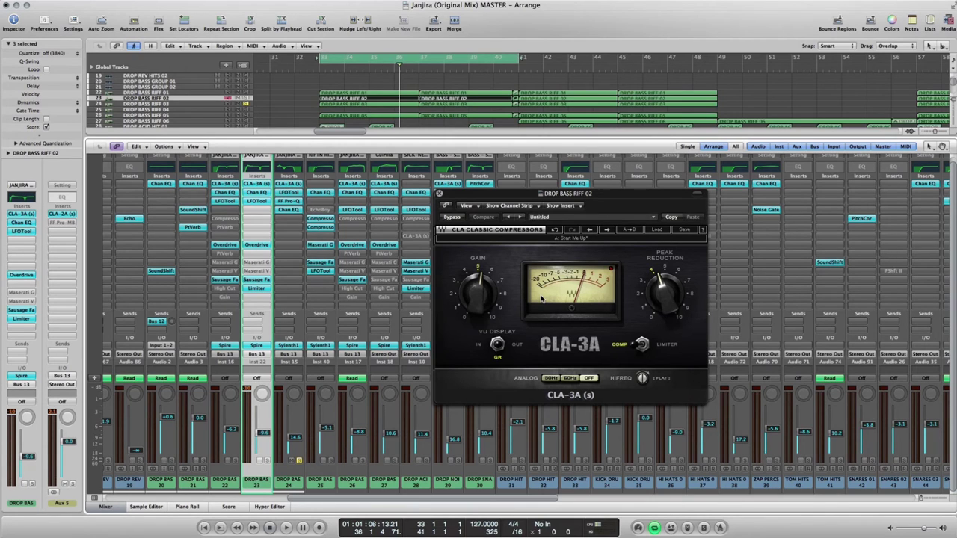
drag(453, 192, 478, 195)
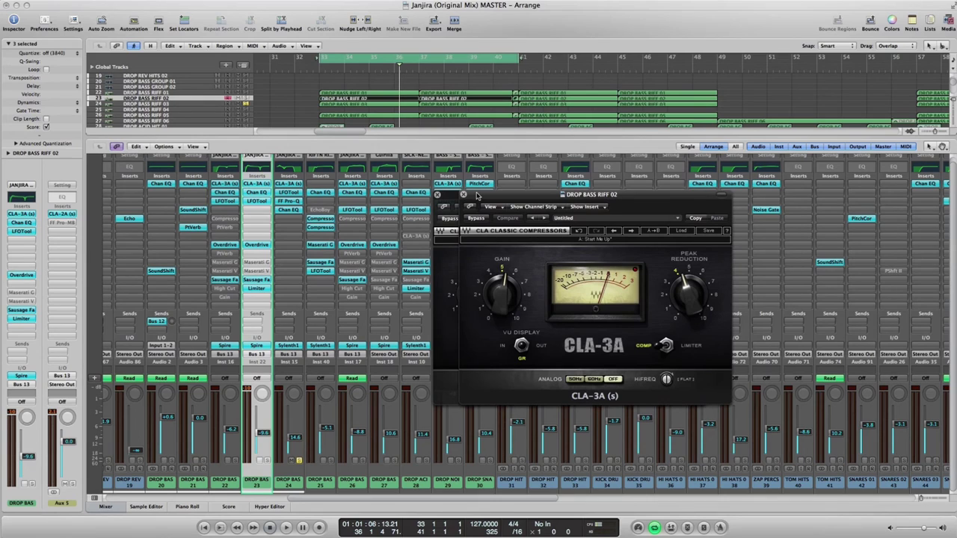
click(291, 482)
click(289, 184)
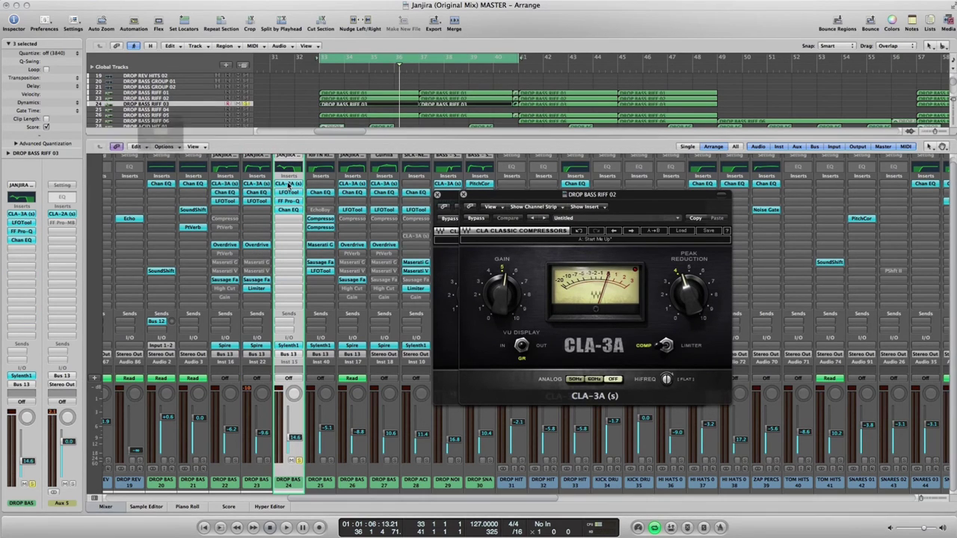
drag(199, 39, 596, 200)
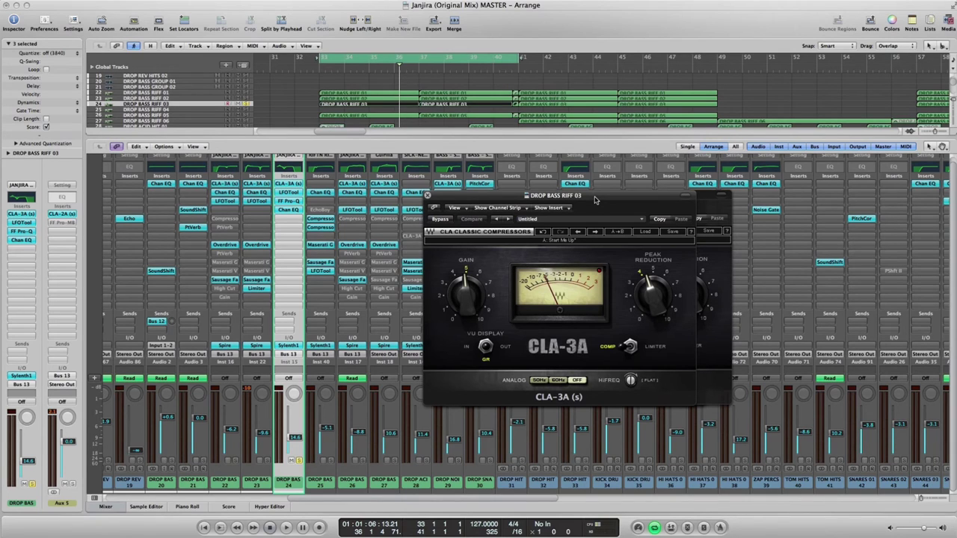
drag(596, 199, 620, 199)
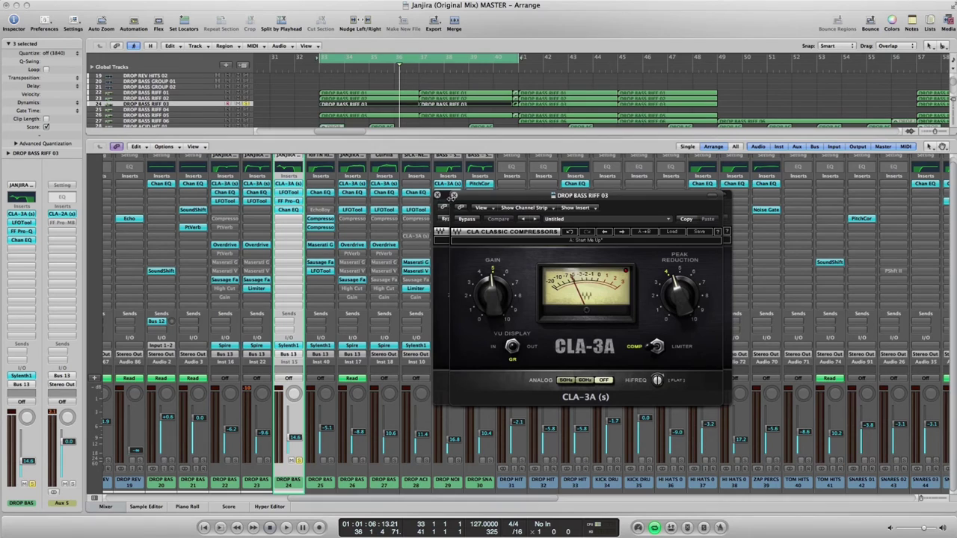
click(438, 195)
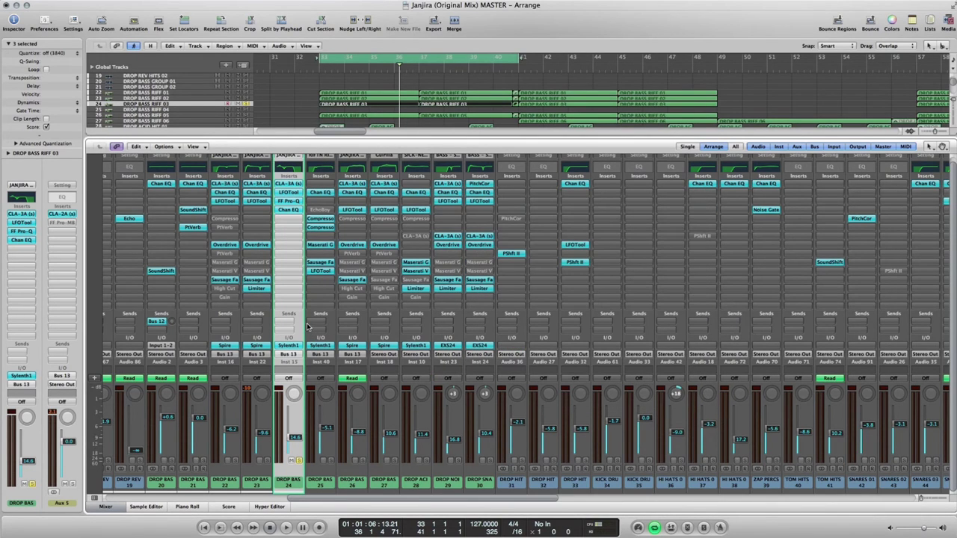
click(292, 185)
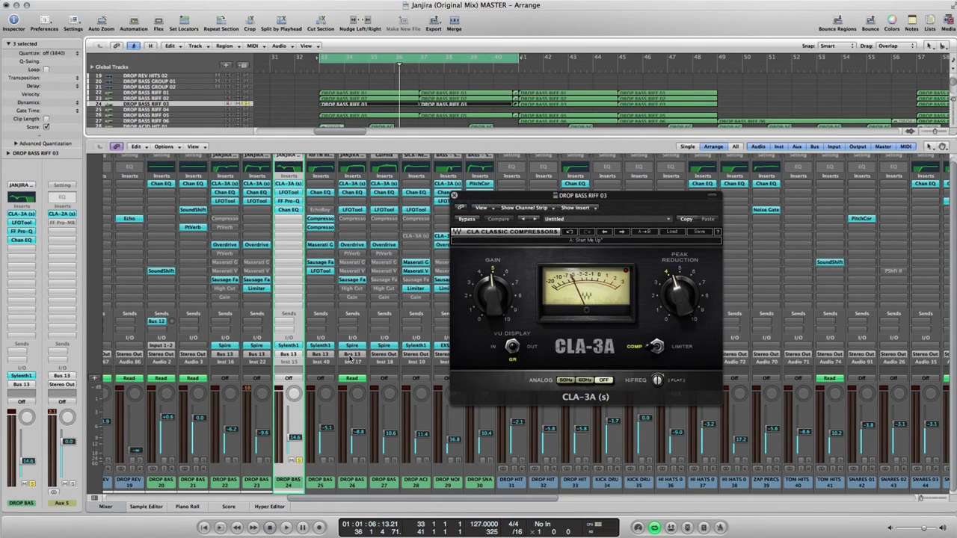
- Highlight mixer channels 22 to 26, close the DROP BASS RIFF 03 compressor, and open the CLA-2A on Aux 5
drag(347, 468, 236, 485)
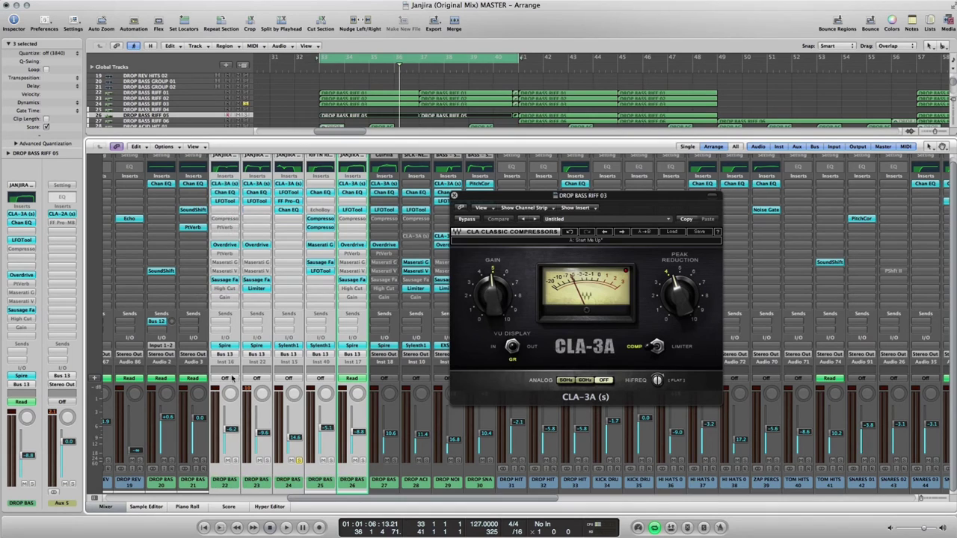
click(339, 486)
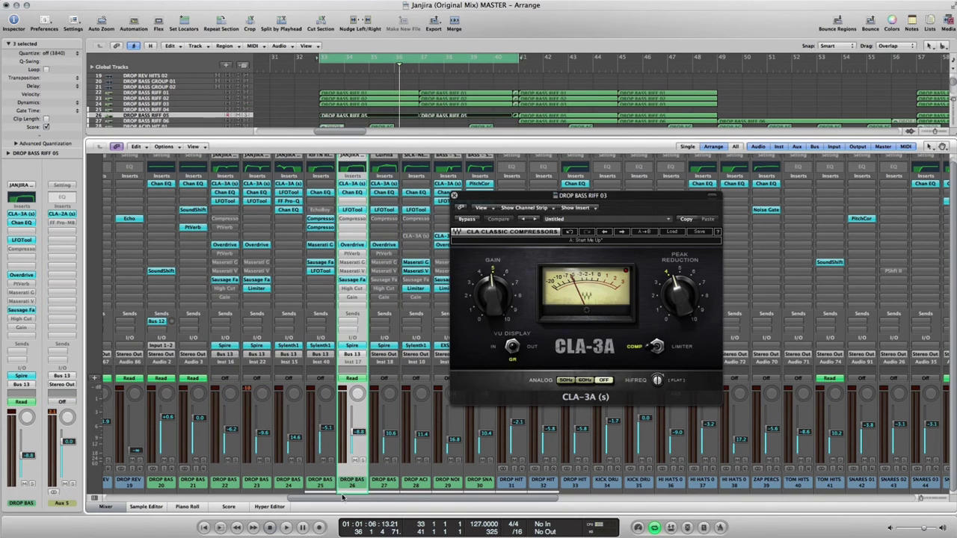
drag(341, 497, 688, 498)
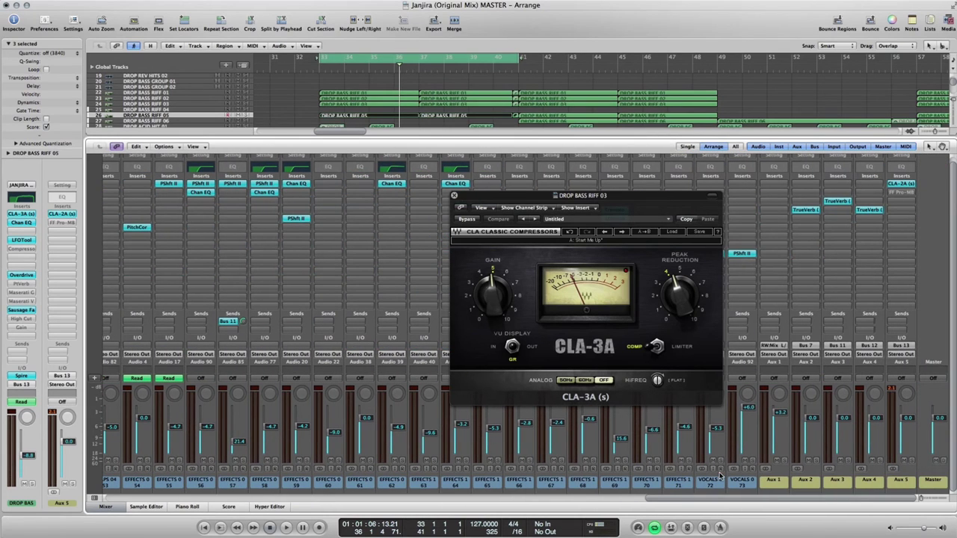
click(453, 196)
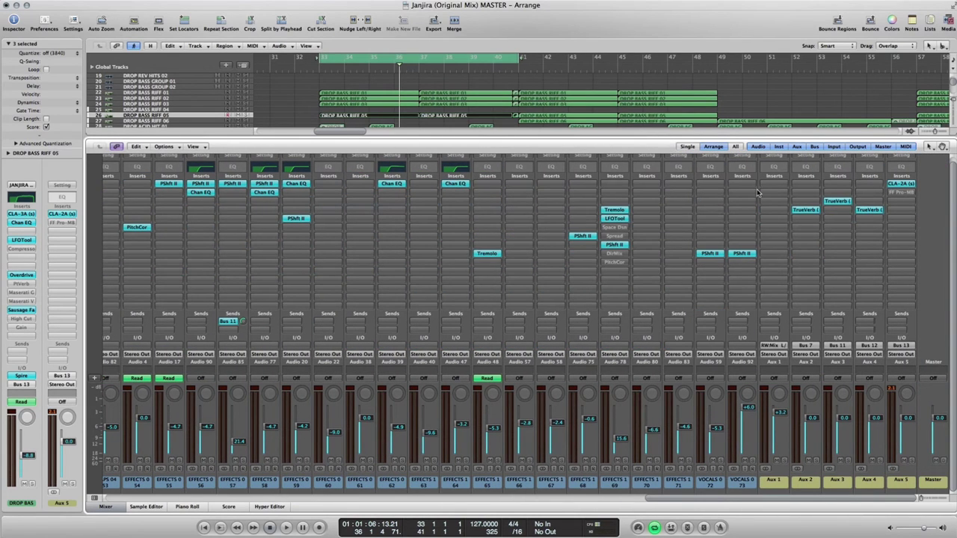
click(902, 184)
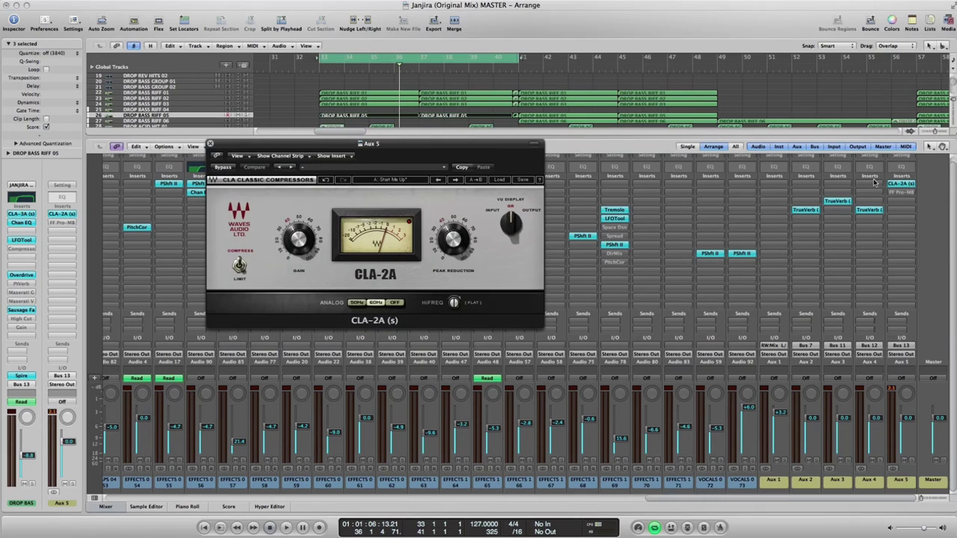
drag(344, 143, 466, 187)
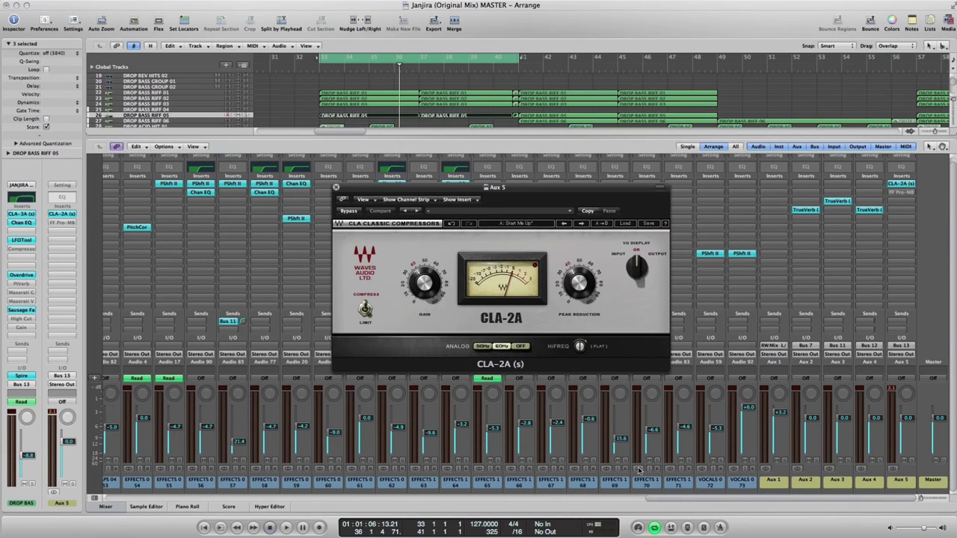
- Select mixer channels 22 to 24, close the Aux 5 compressor, and return to Aux 5 to reopen its CLA-2A
drag(672, 498, 215, 483)
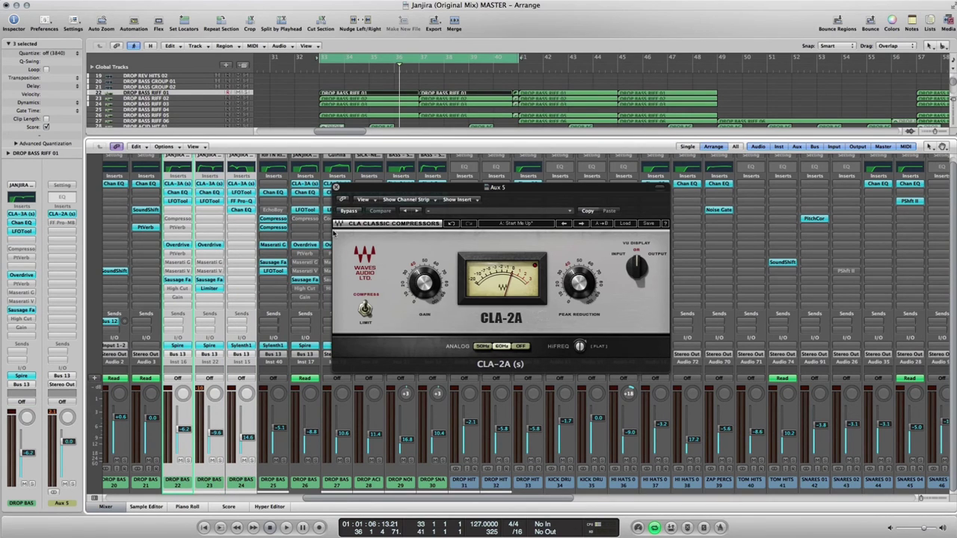
click(335, 187)
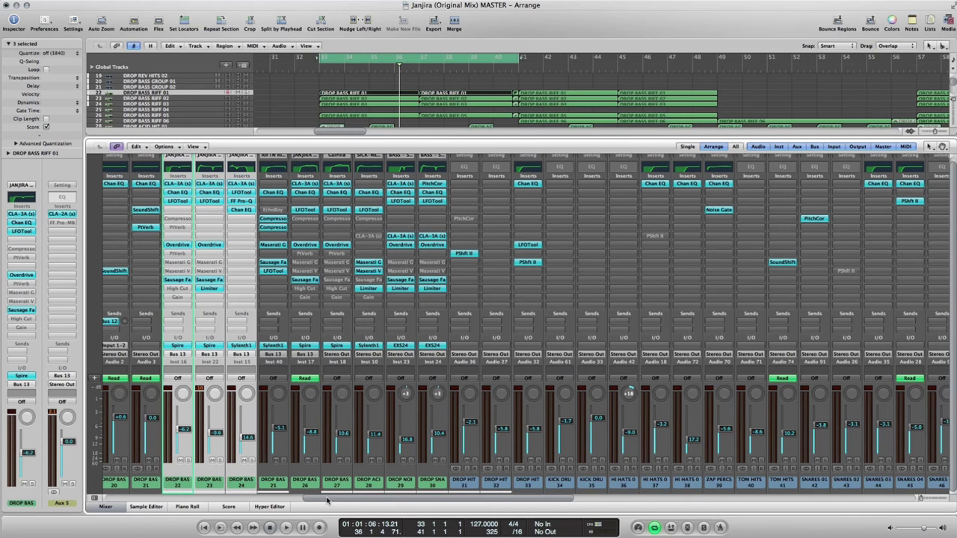
drag(327, 501, 679, 503)
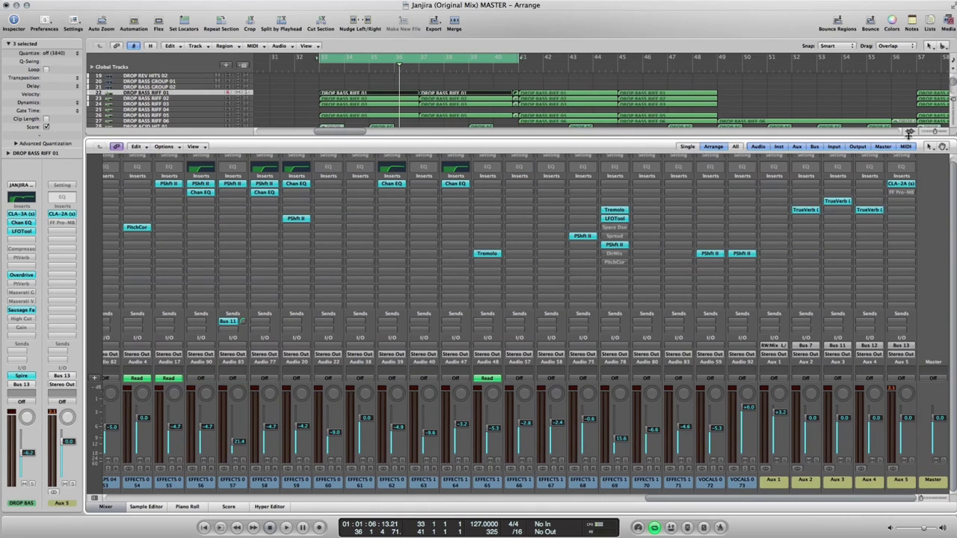
click(909, 184)
drag(470, 186, 447, 186)
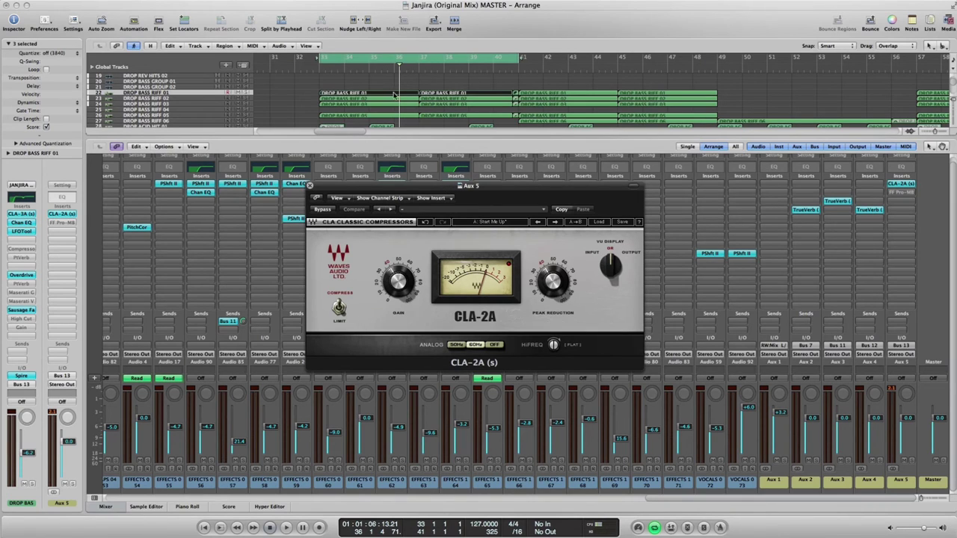
- Solo DROP BASS RIFF 01, 02, 03 and 05, and during playback switch the CLA-2A's VU display to Input and back to GR
click(247, 105)
key(space)
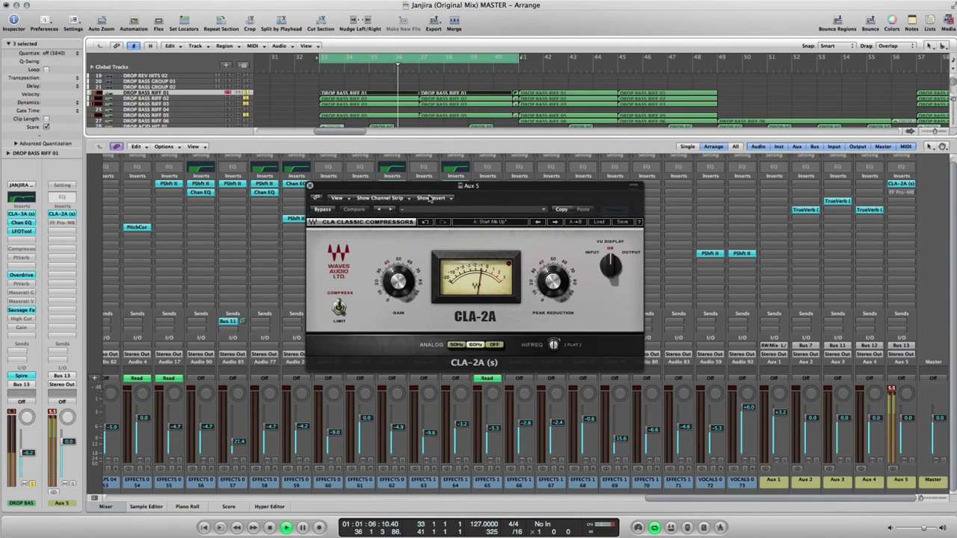
click(611, 266)
click(610, 266)
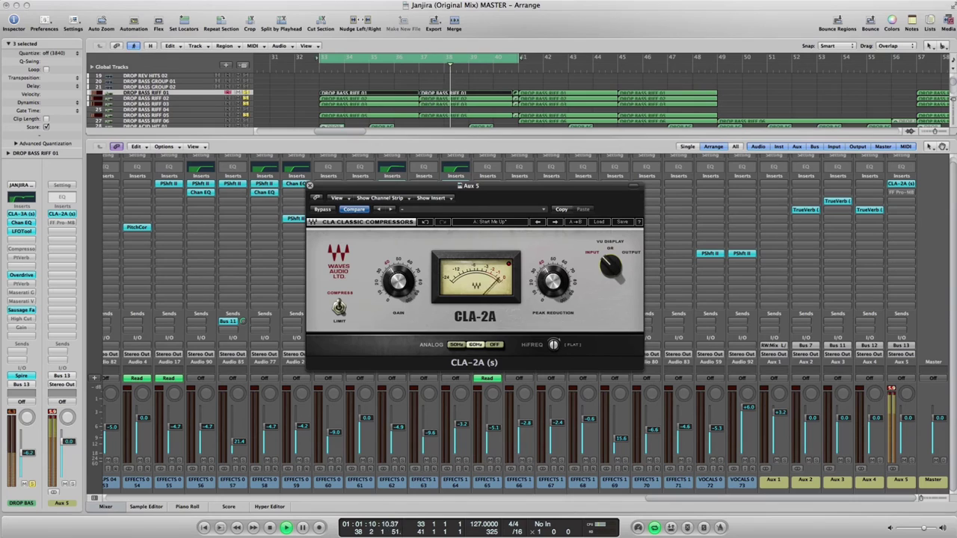
click(606, 265)
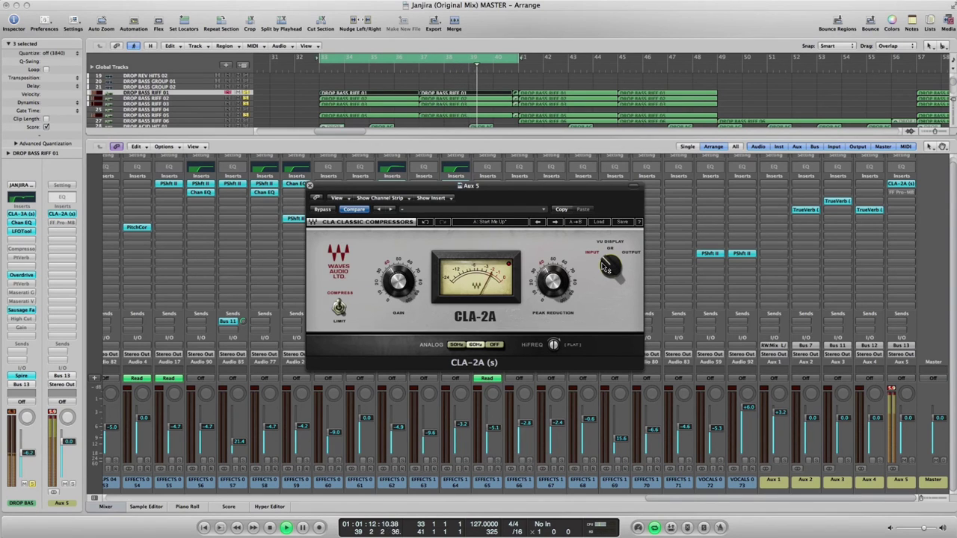
click(606, 266)
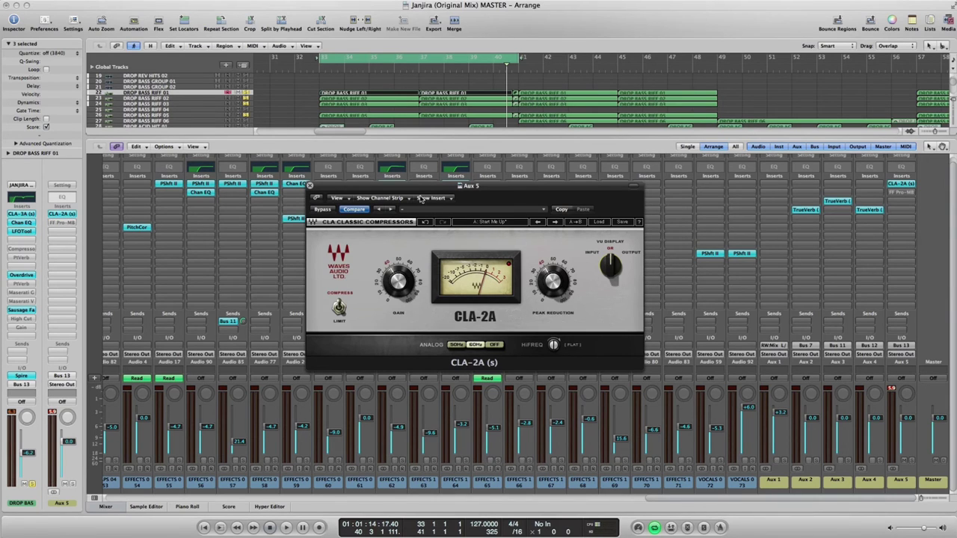
- Bypass and re-enable the Aux 5 CLA-2A during playback to compare the grouped bass riffs with and without compression
mouse_move(422, 188)
mouse_down()
mouse_move(446, 187)
mouse_move(419, 177)
mouse_up()
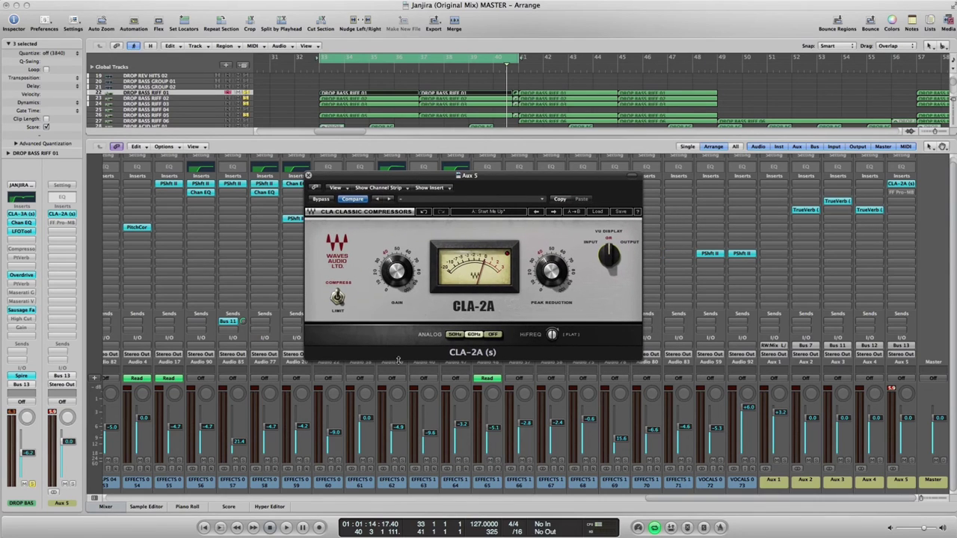
click(655, 497)
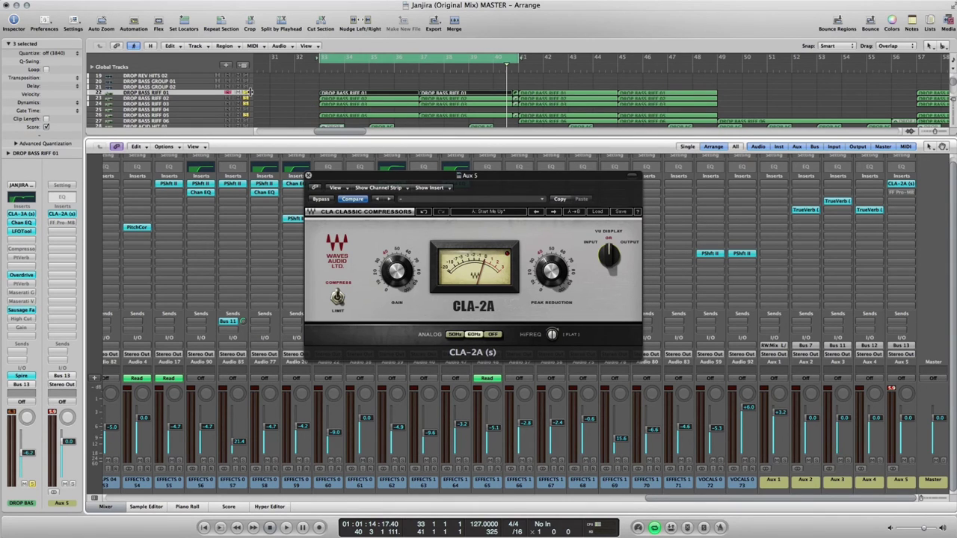
click(322, 199)
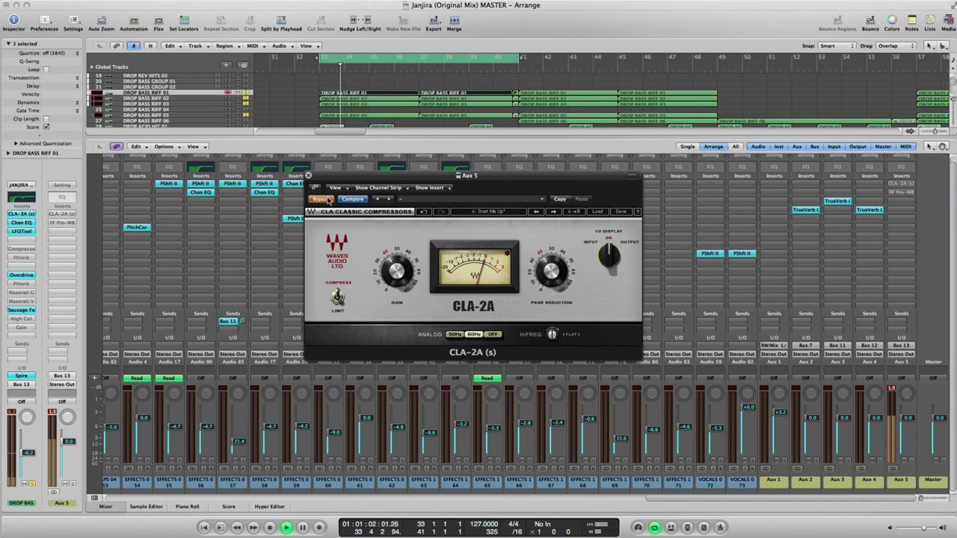
click(327, 199)
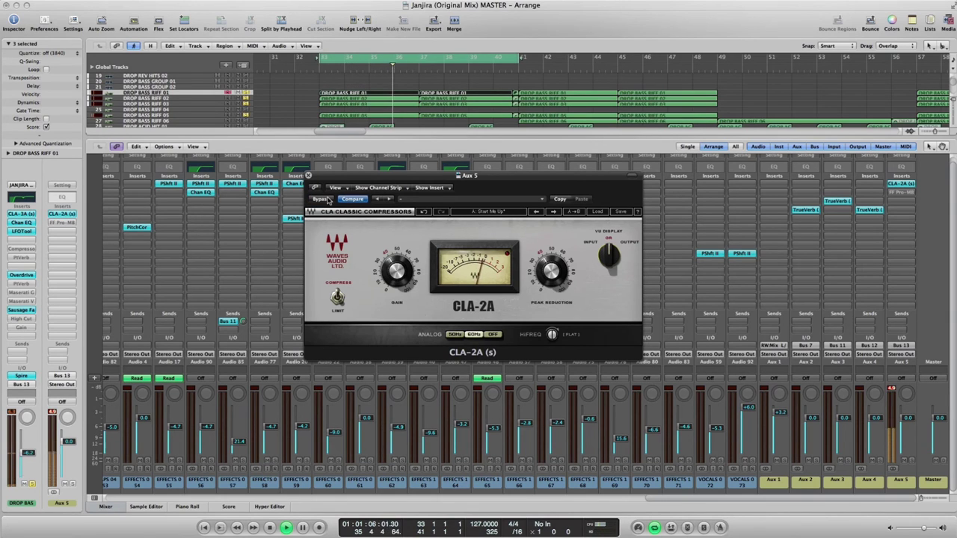
- Compare the bass riffs with the Aux 5 CLA-2A bypassed and active once more, stop playback, and close the compressor
click(327, 199)
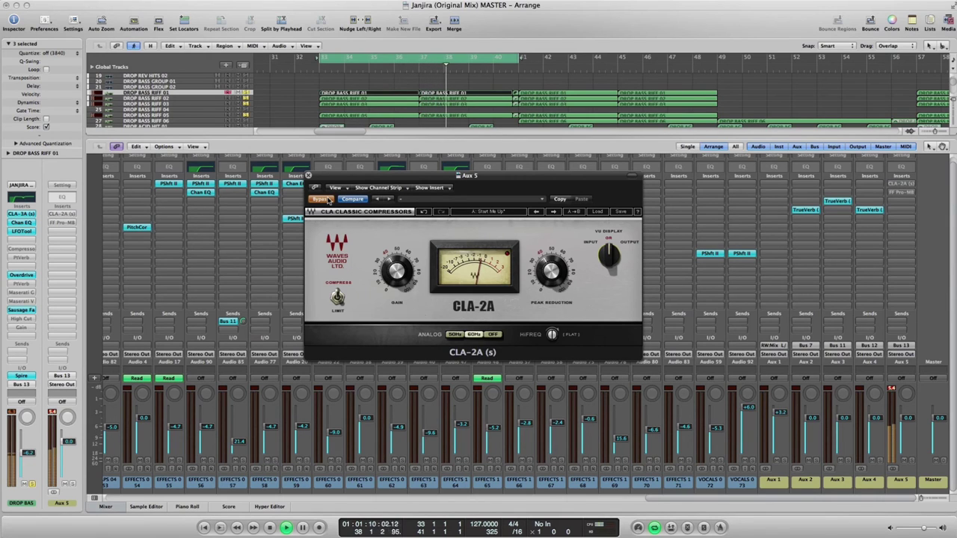
click(326, 199)
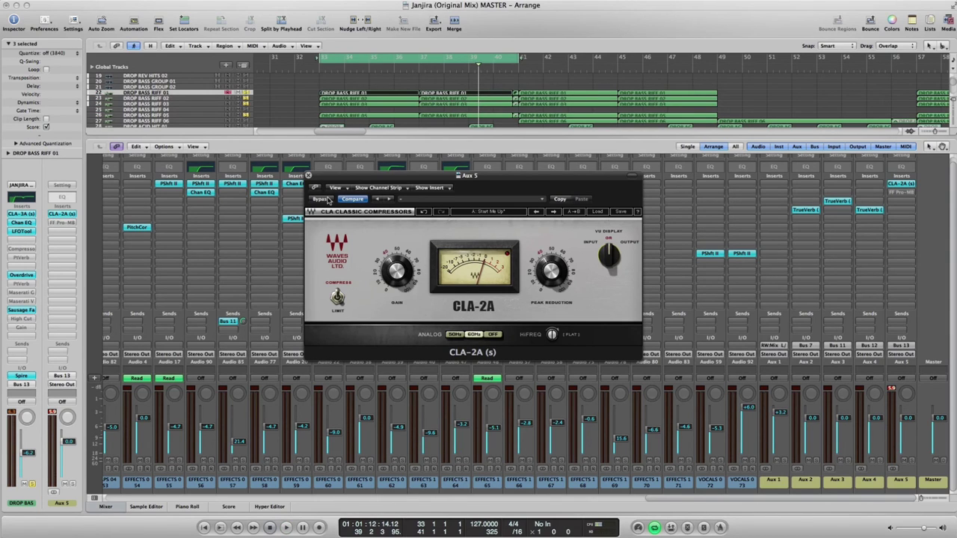
click(308, 175)
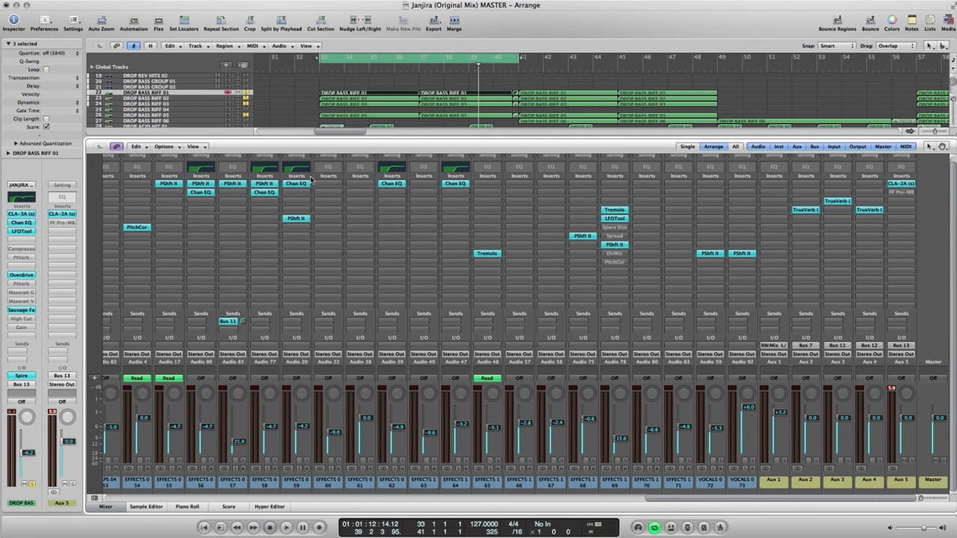
- Unsolo DROP BASS RIFF 01, 02, 03 and 05 in the mixer, select channel 26, and close the mixer to show the full arrangement
drag(675, 505, 265, 470)
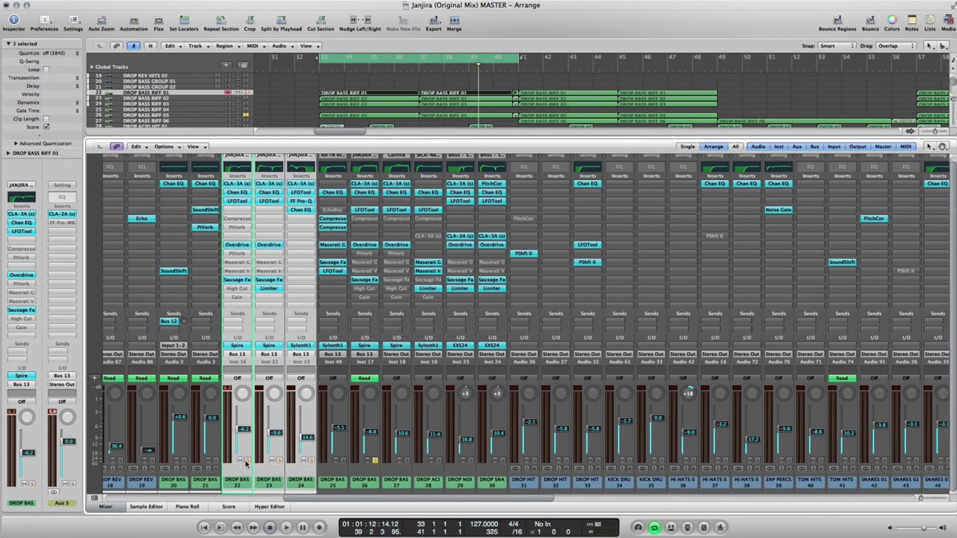
click(374, 479)
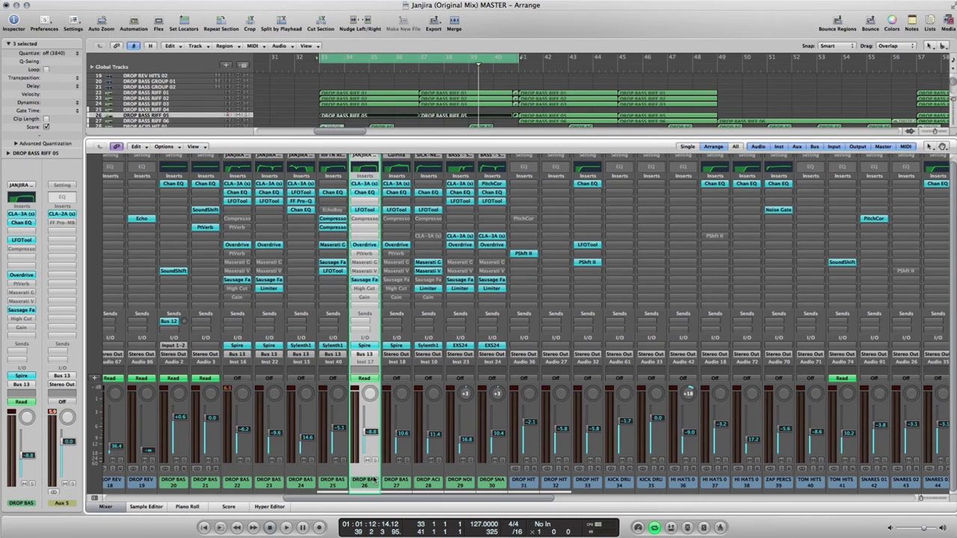
drag(362, 502, 387, 505)
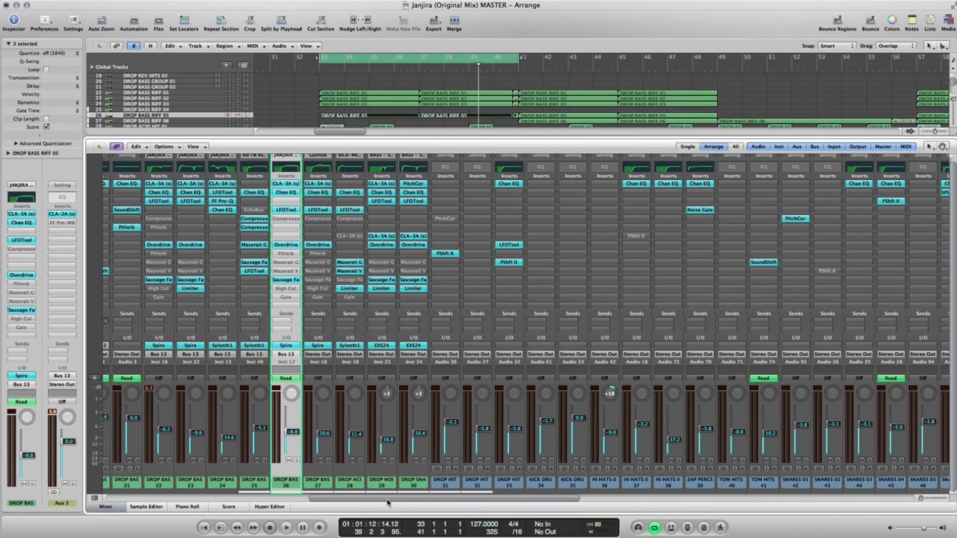
mouse_move(387, 503)
mouse_down()
mouse_move(751, 496)
mouse_move(380, 498)
mouse_up()
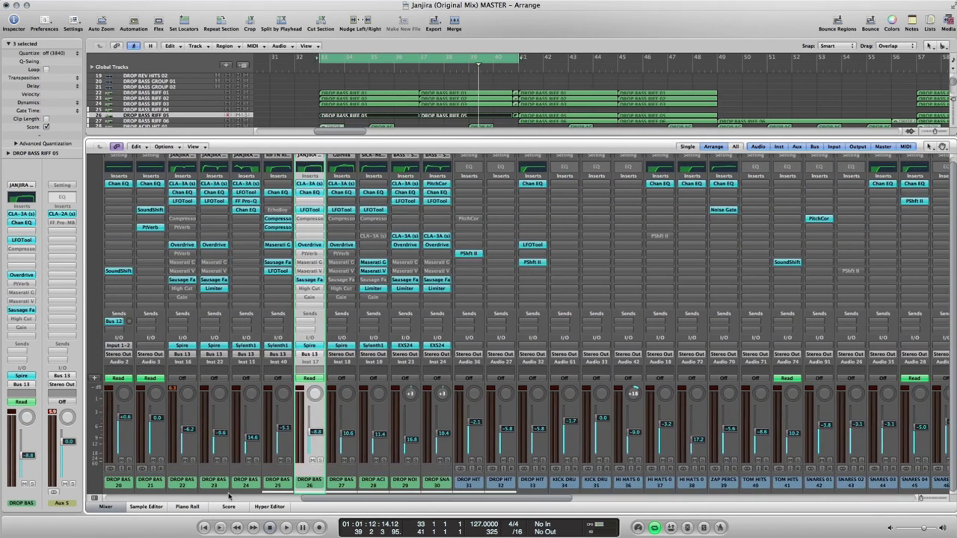
click(105, 507)
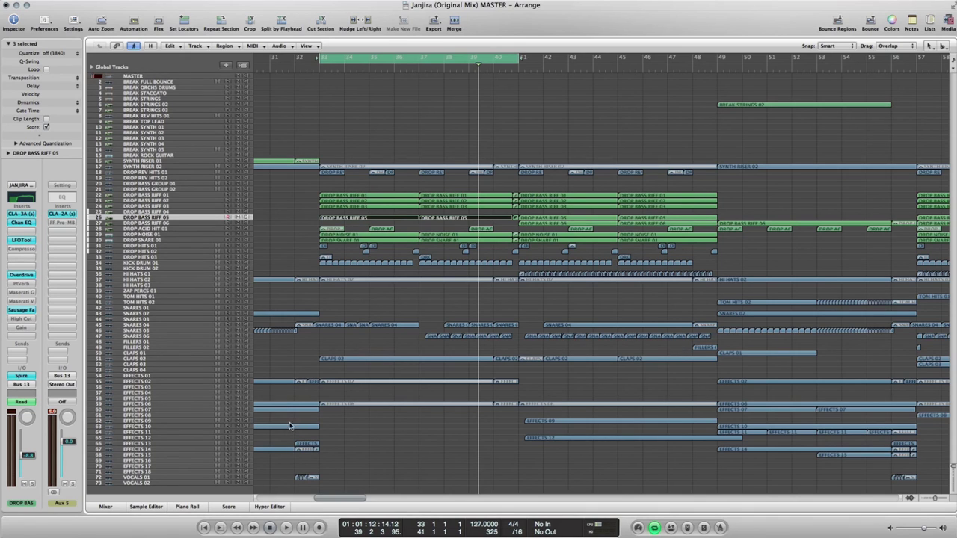
- Select the DROP BASS RIFF 03 track, open its CLA-3A compressor to view the settings, and close it again
click(187, 207)
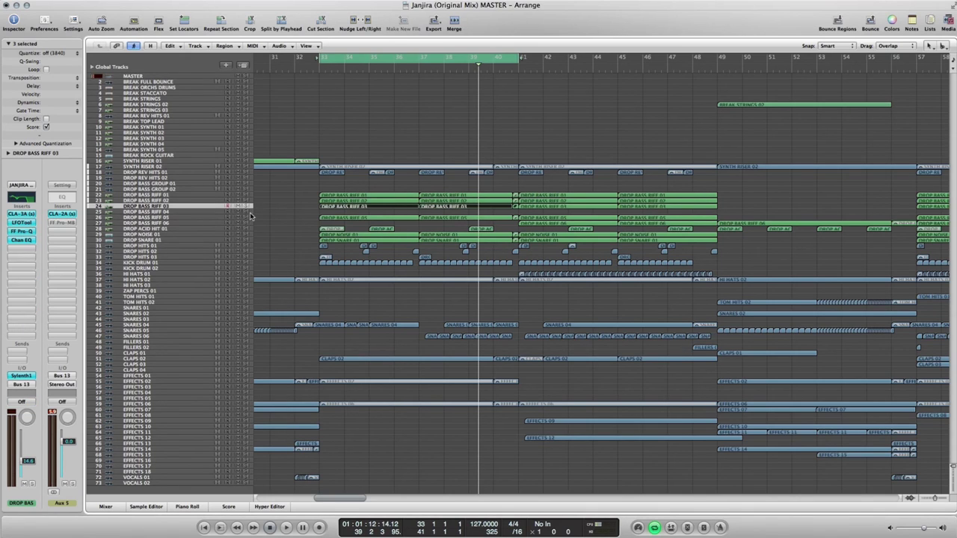
click(21, 215)
drag(536, 193, 529, 136)
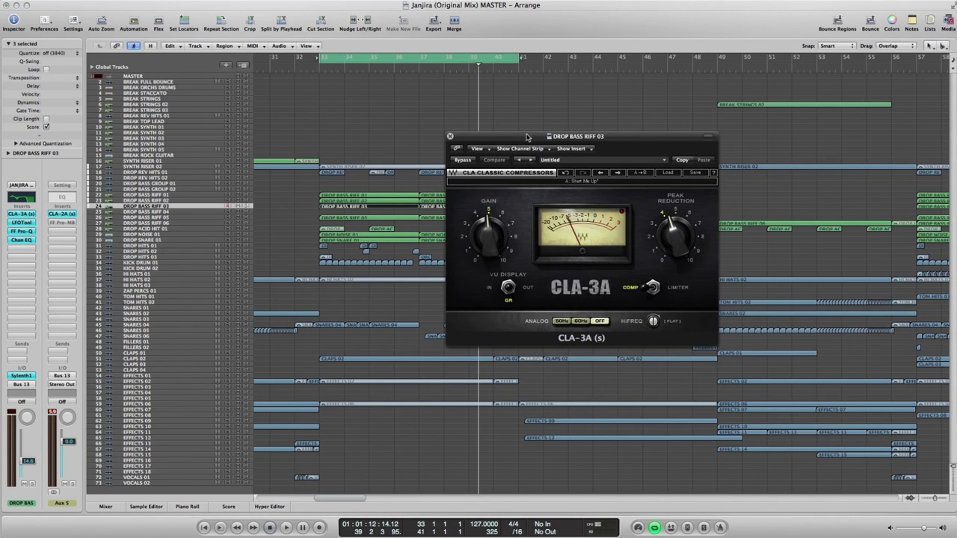
click(450, 136)
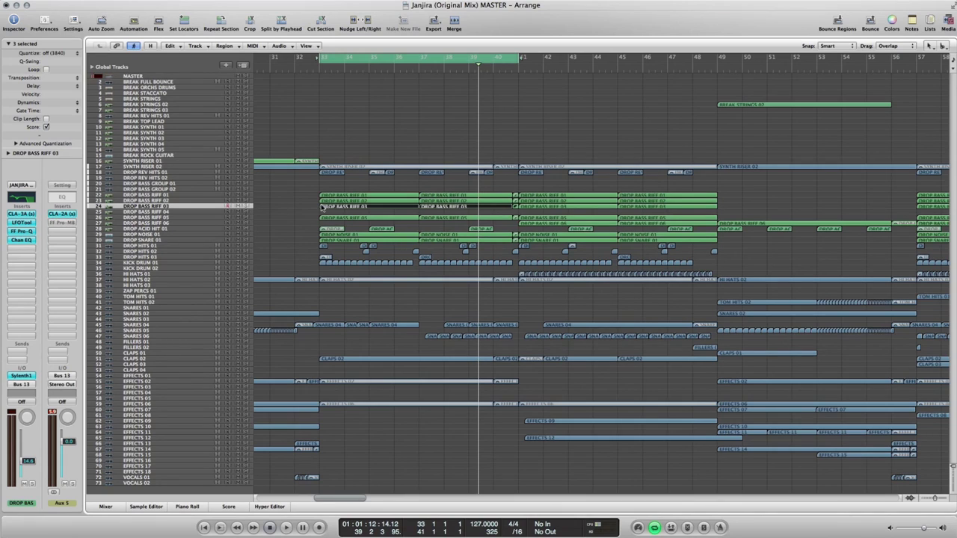
- Select the DROP BASS RIFF 01, 02 and 03 tracks one after another to view each one's channel strip inserts
click(301, 206)
click(186, 202)
click(186, 195)
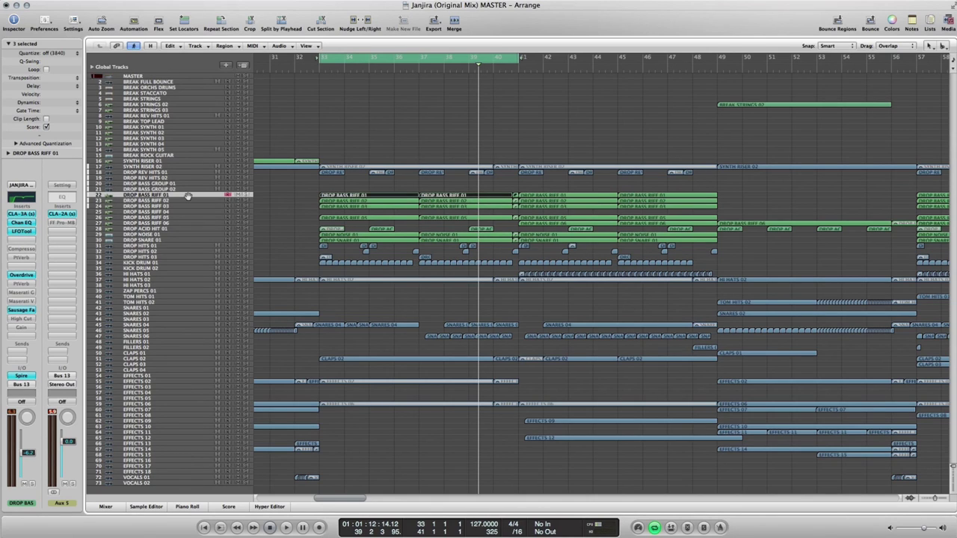
click(192, 200)
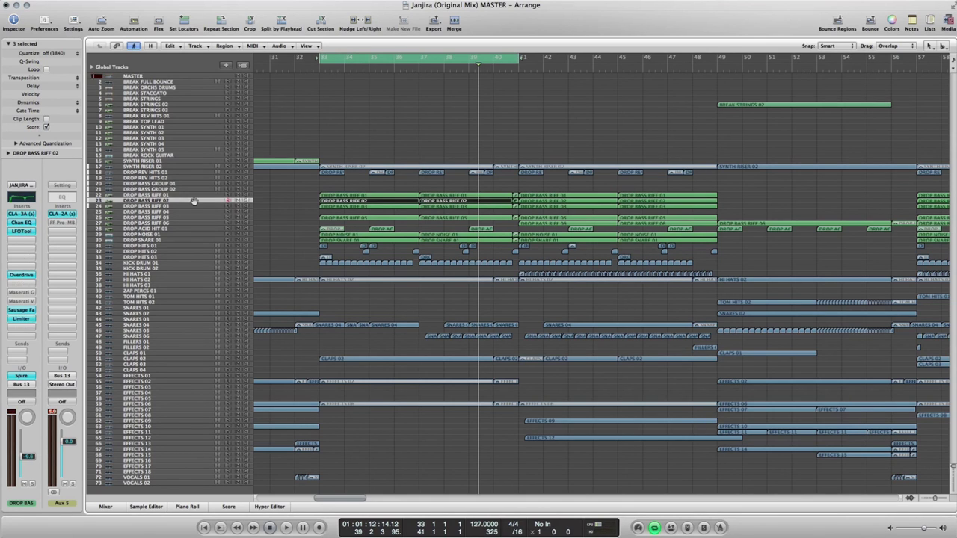
click(193, 206)
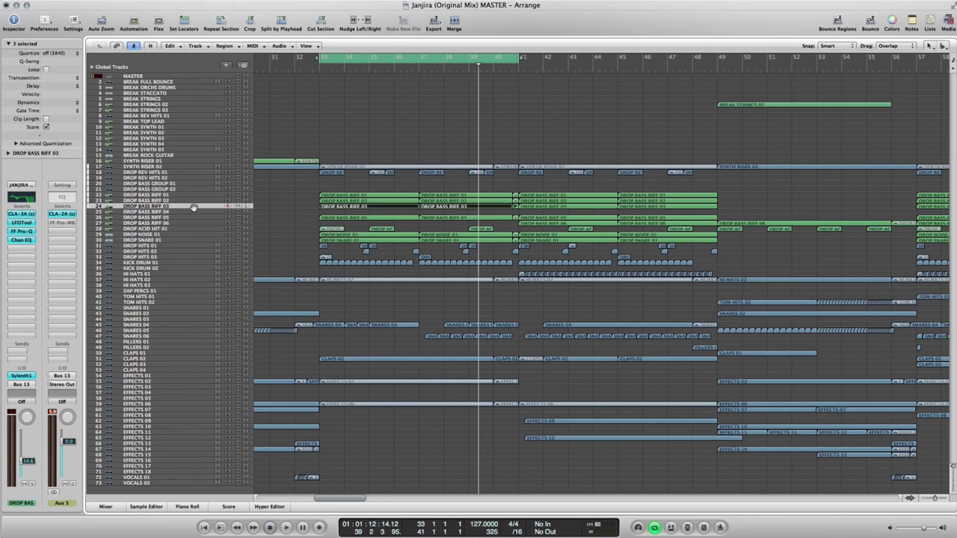